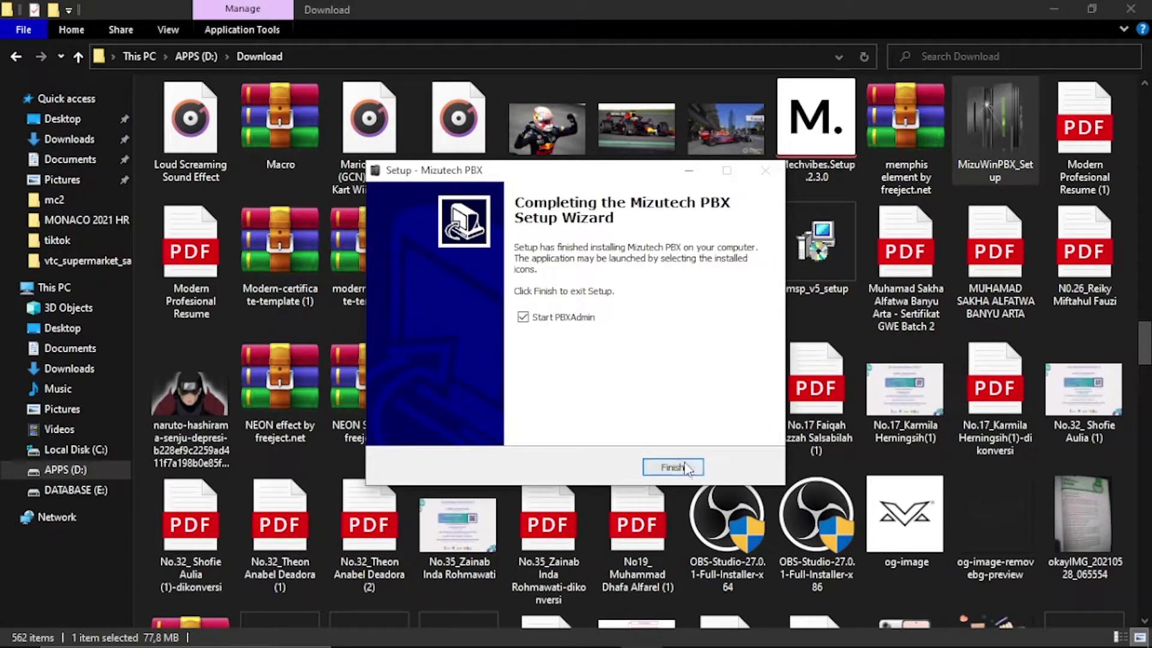
Step: Finish the Mizutech PBX setup without launching PBXAdmin afterwards
click(523, 317)
click(672, 466)
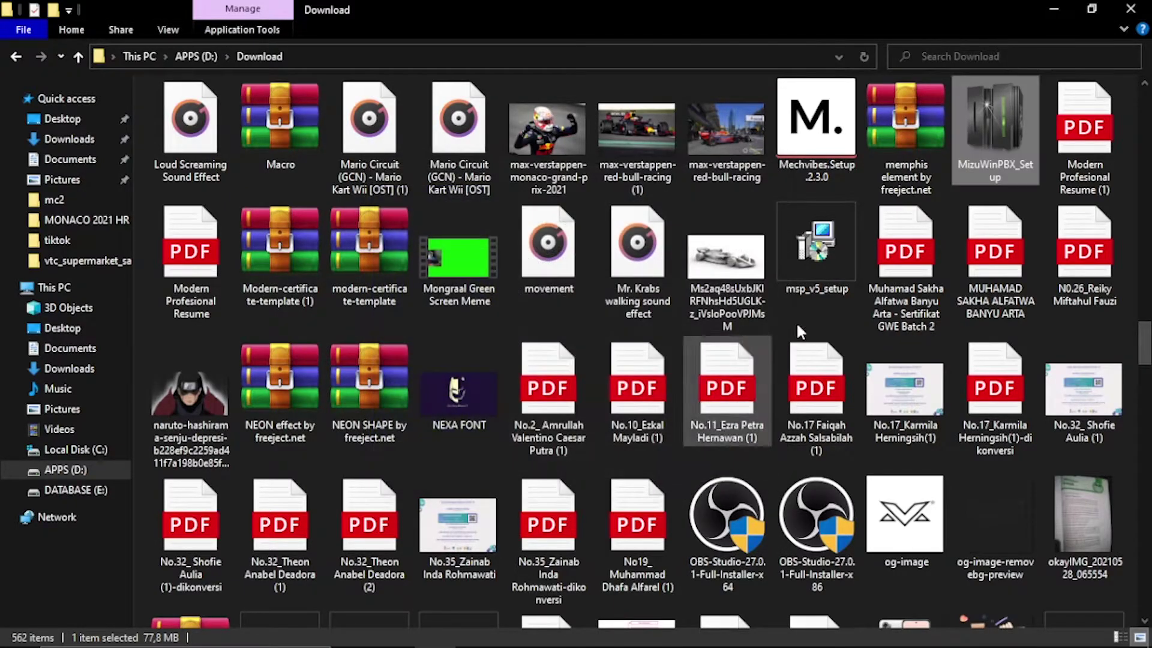
Step: Launch PBXAdmin and advance its enlarged Configuration Wizard to the Quick configuration page
click(1052, 10)
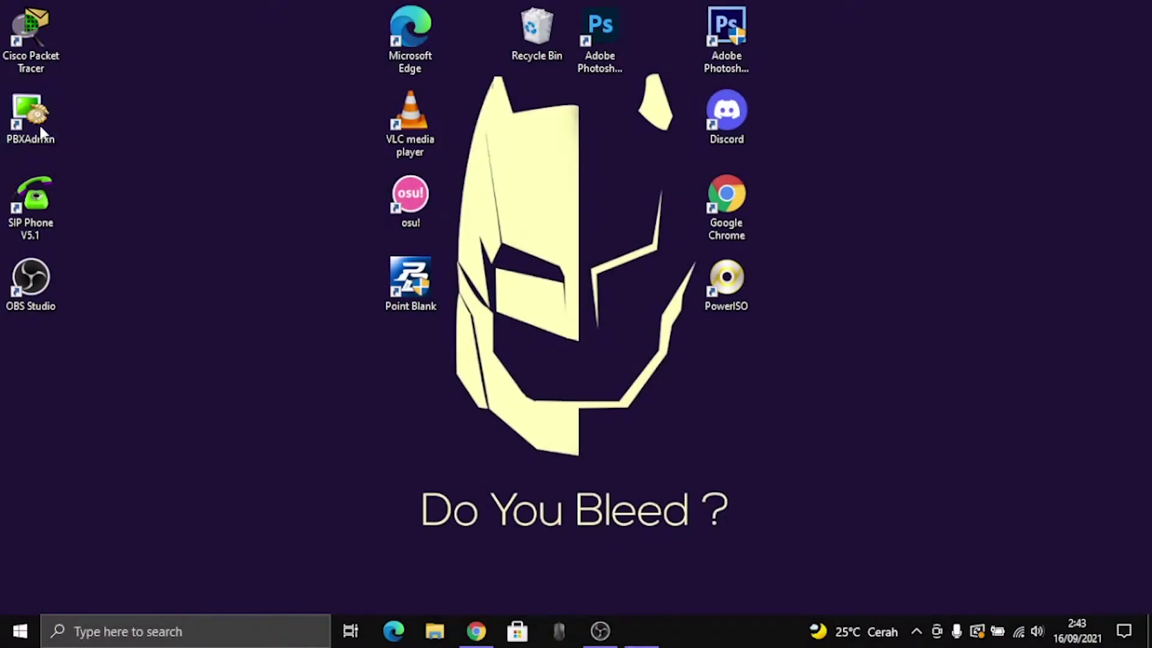
double_click(31, 117)
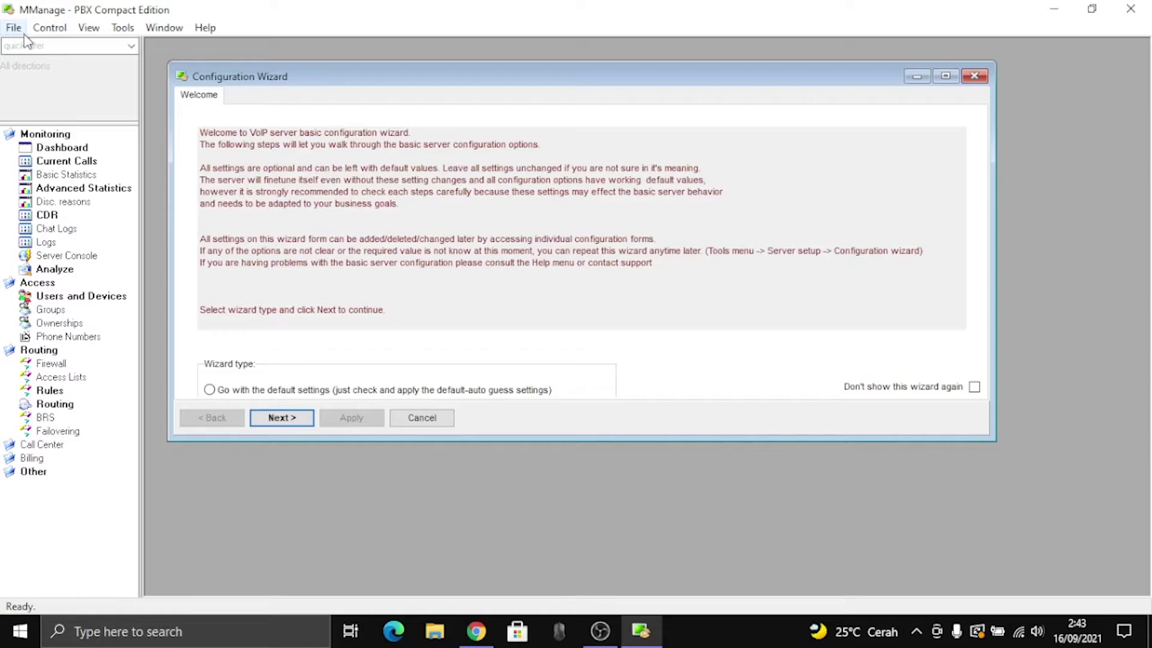
drag(355, 79, 333, 55)
drag(590, 419, 586, 574)
click(274, 556)
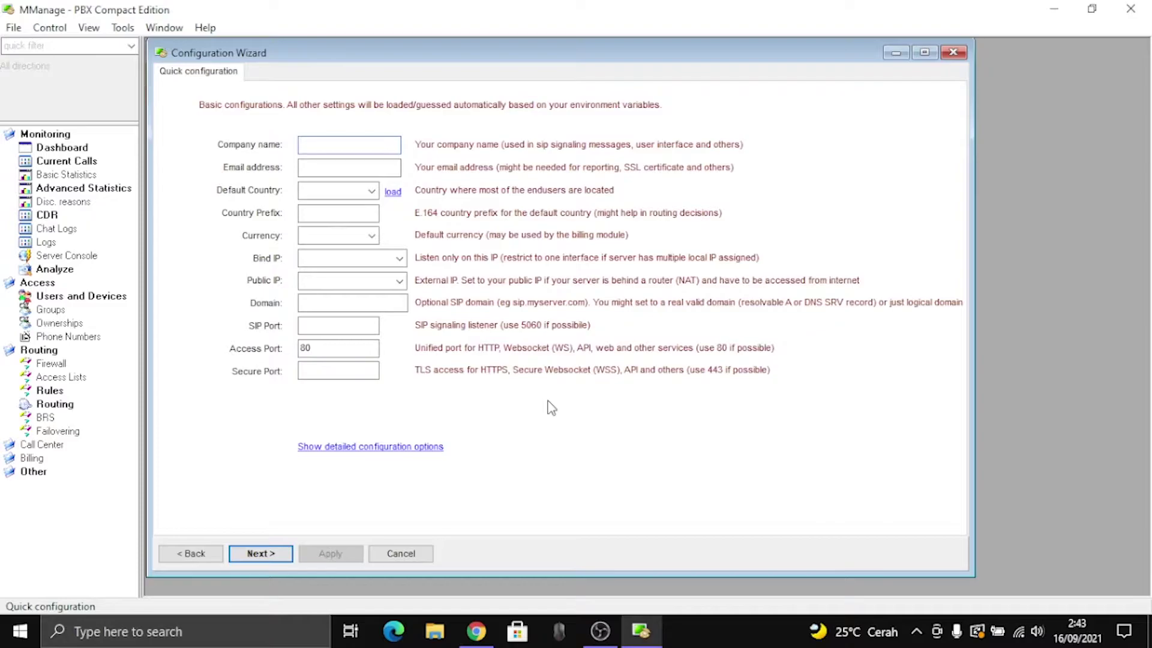
Step: Enter company name 'Kelompok3 TLJ XII TKJ' and the admin e-mail address
text(Kelompok3 TLJ XII TKJ)
click(354, 168)
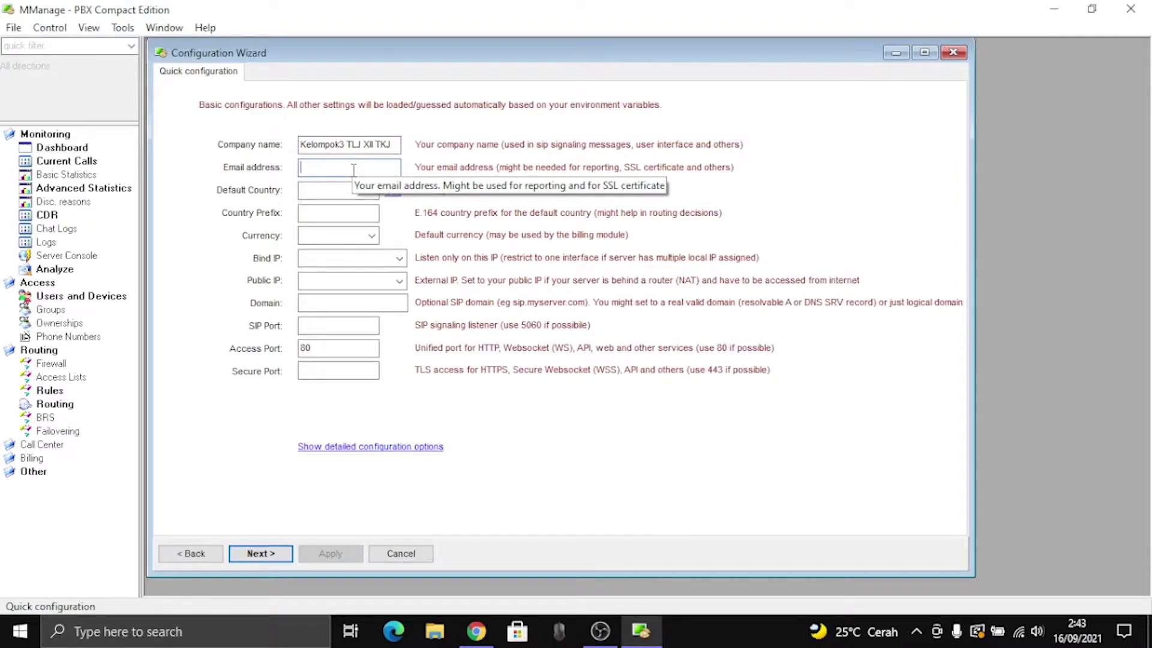
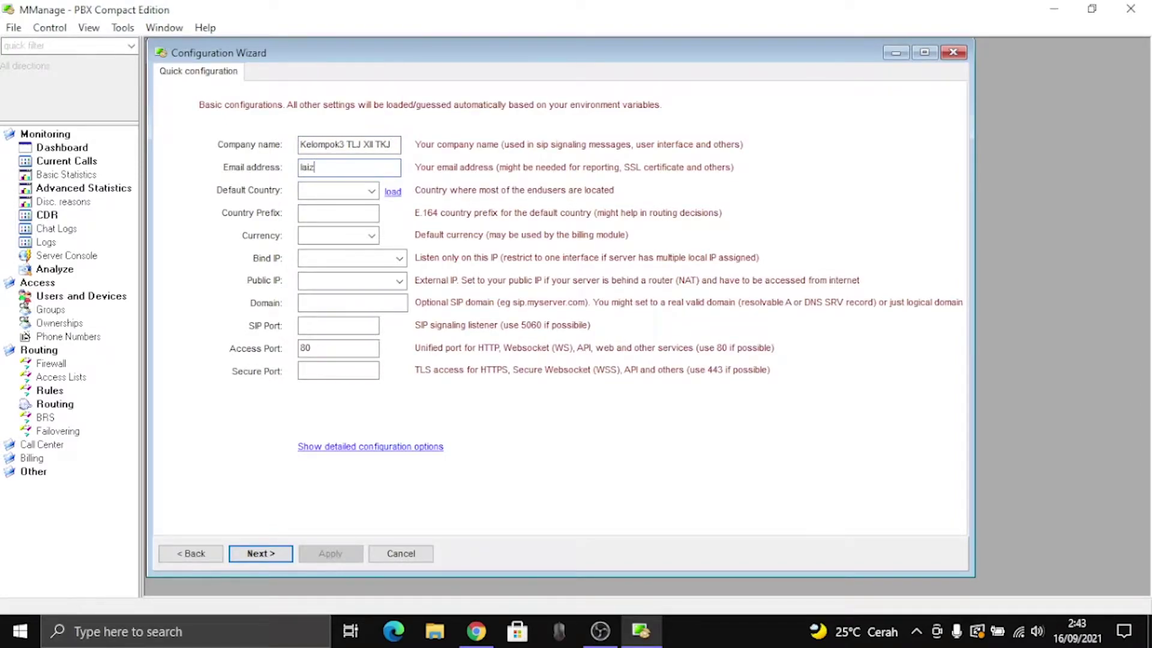
Step: Set the Default Country to 'id'
click(345, 239)
click(339, 262)
click(371, 192)
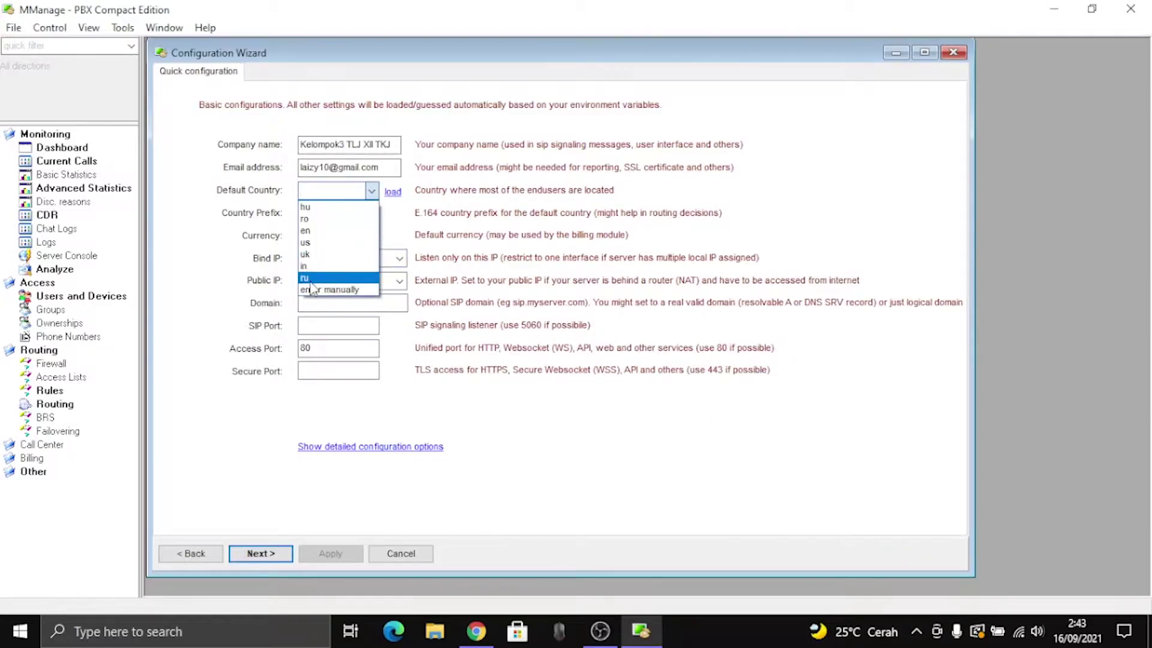
click(323, 192)
text(id)
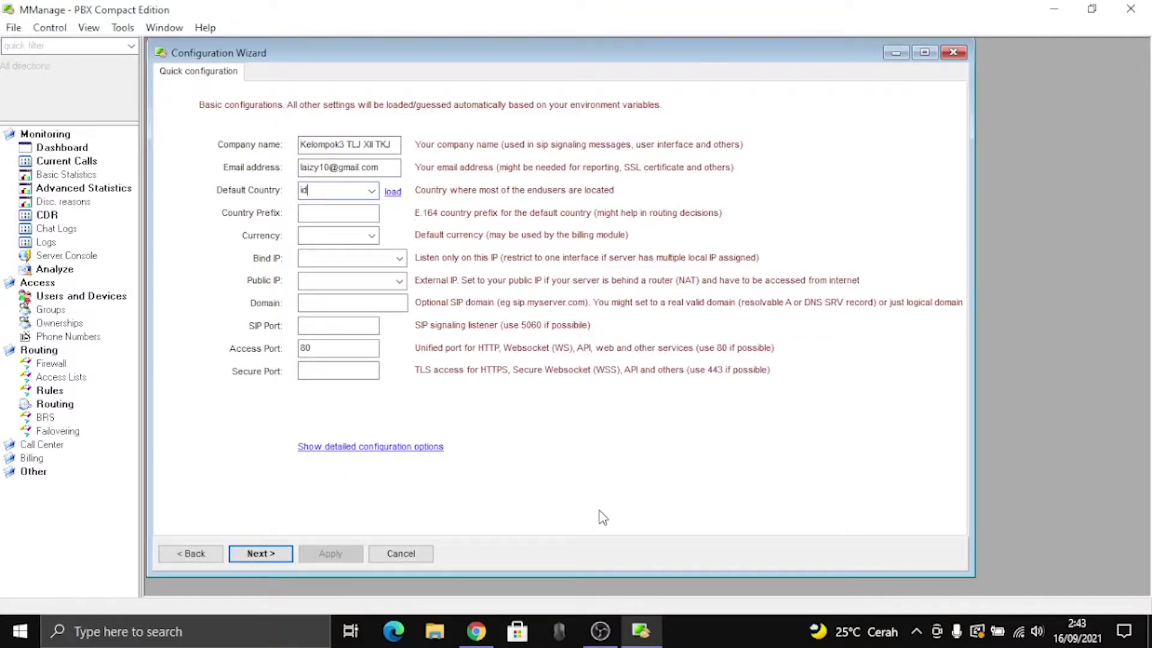
Step: Check the Wi-Fi connection details for IPv4 address 192.168.1.120, then return to the wizard
right_click(1018, 633)
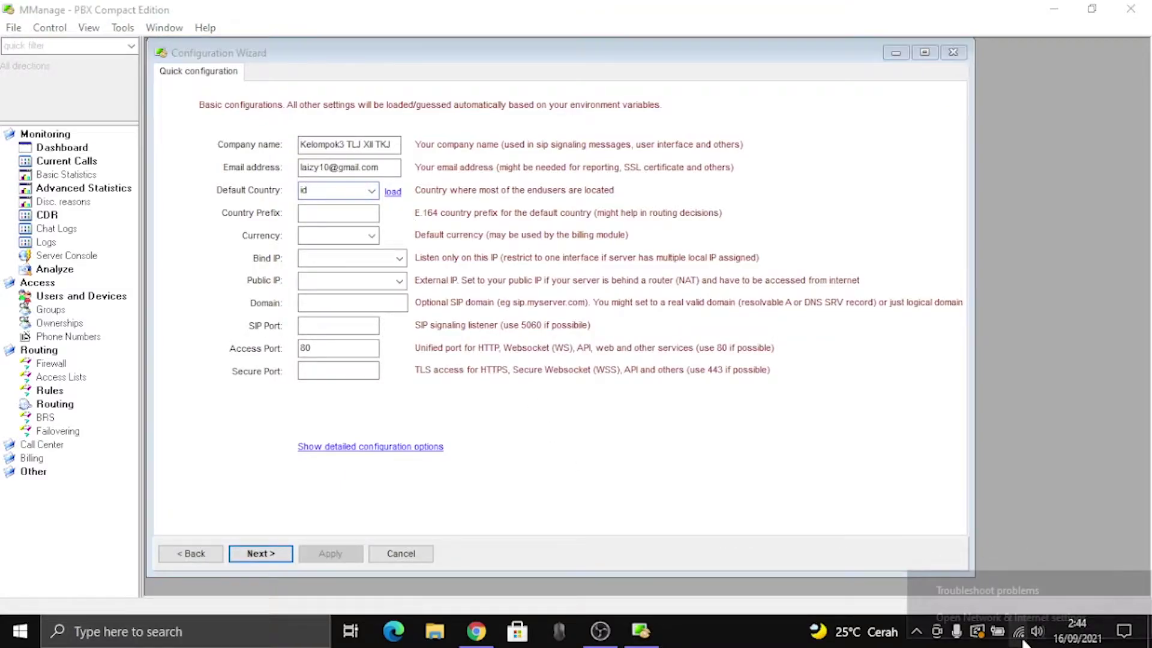
click(1020, 617)
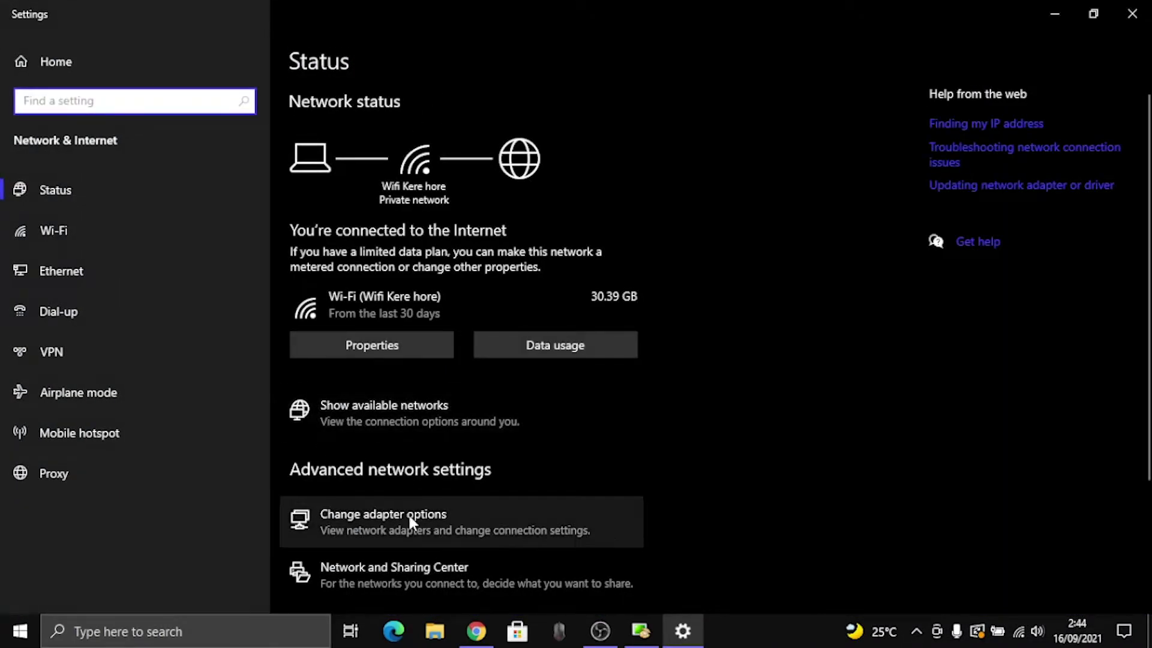
click(407, 523)
right_click(411, 192)
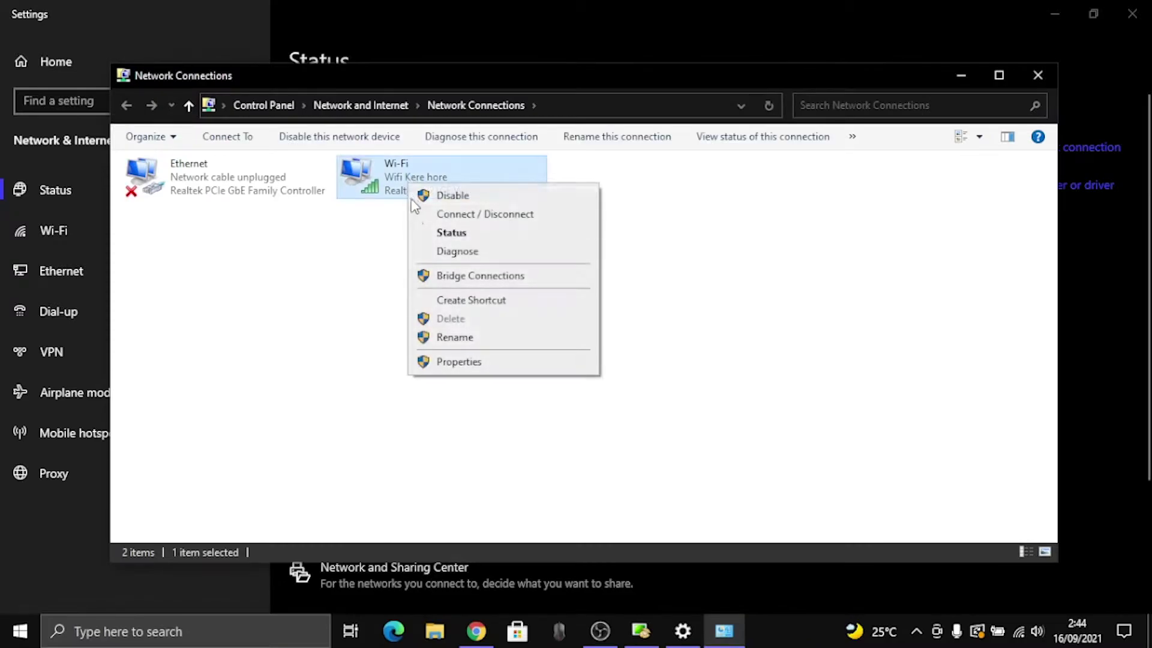
click(450, 237)
click(500, 337)
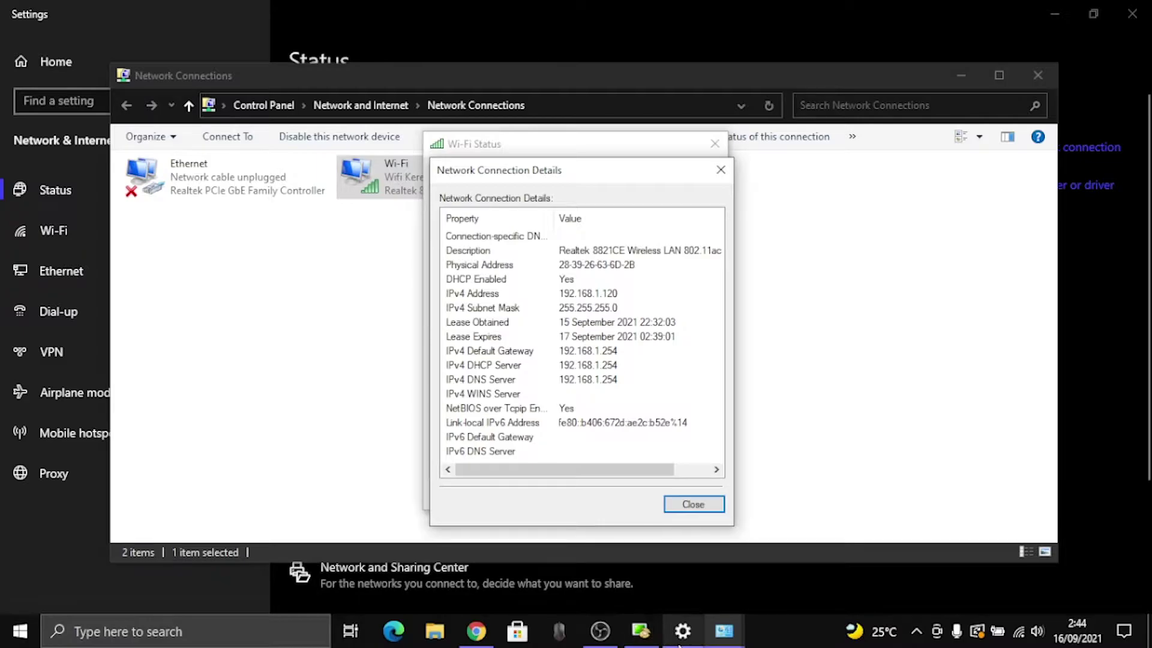
click(640, 630)
click(337, 259)
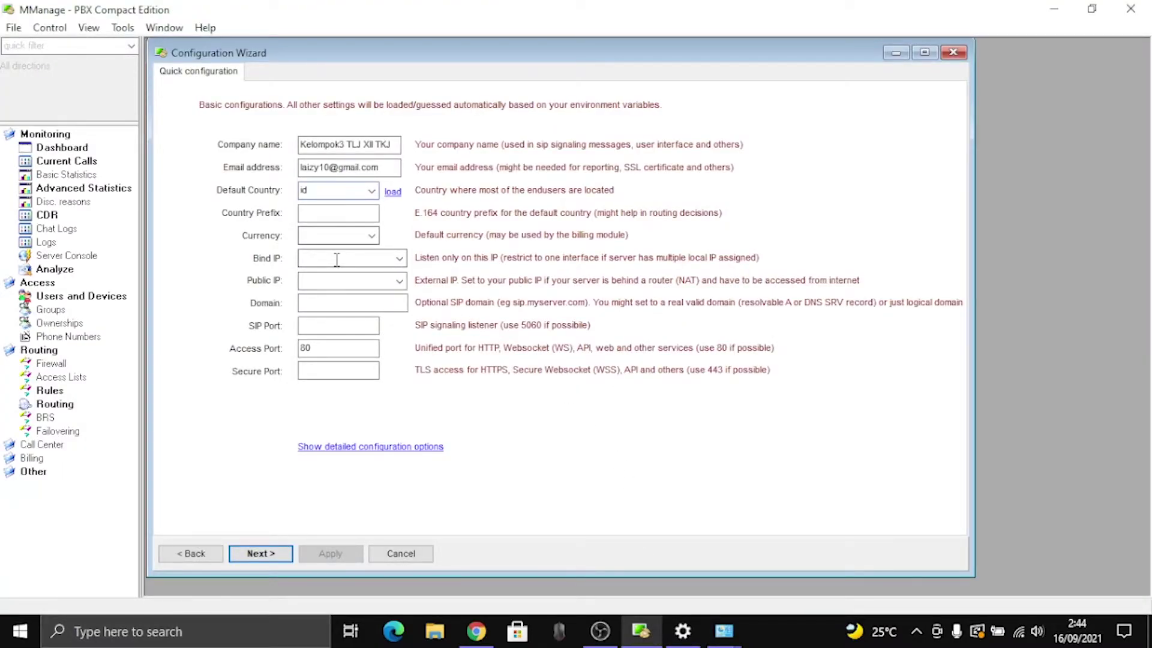
Step: Set Bind IP to 192.168.1.120 and close the Wi-Fi status and network connection windows
double_click(336, 259)
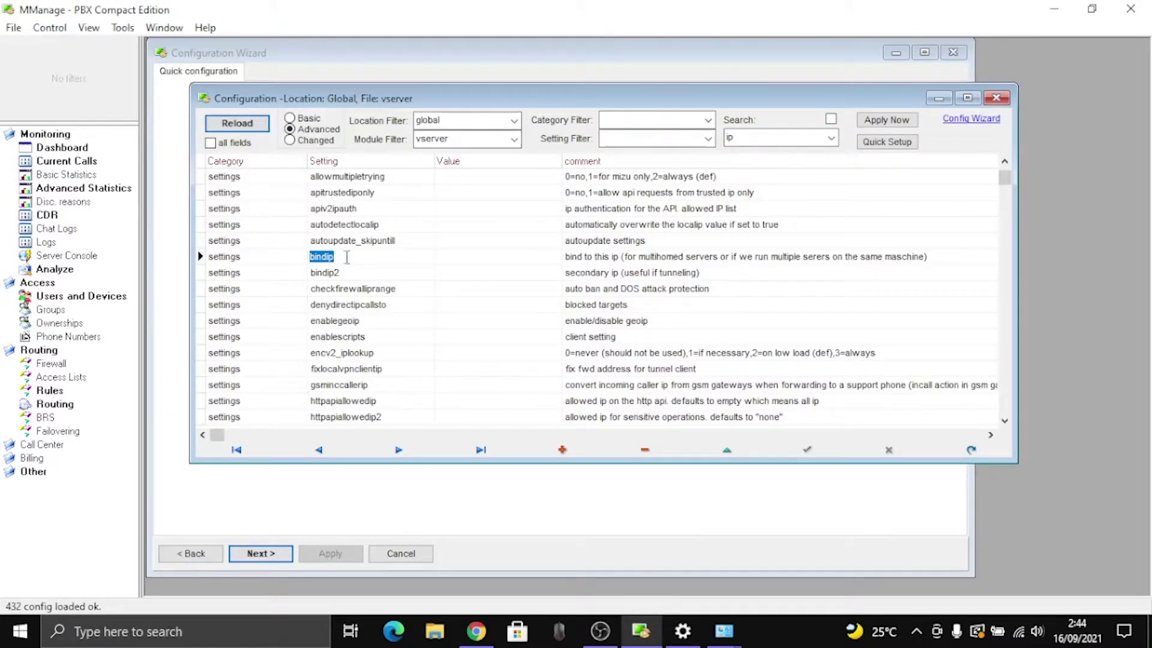
click(996, 97)
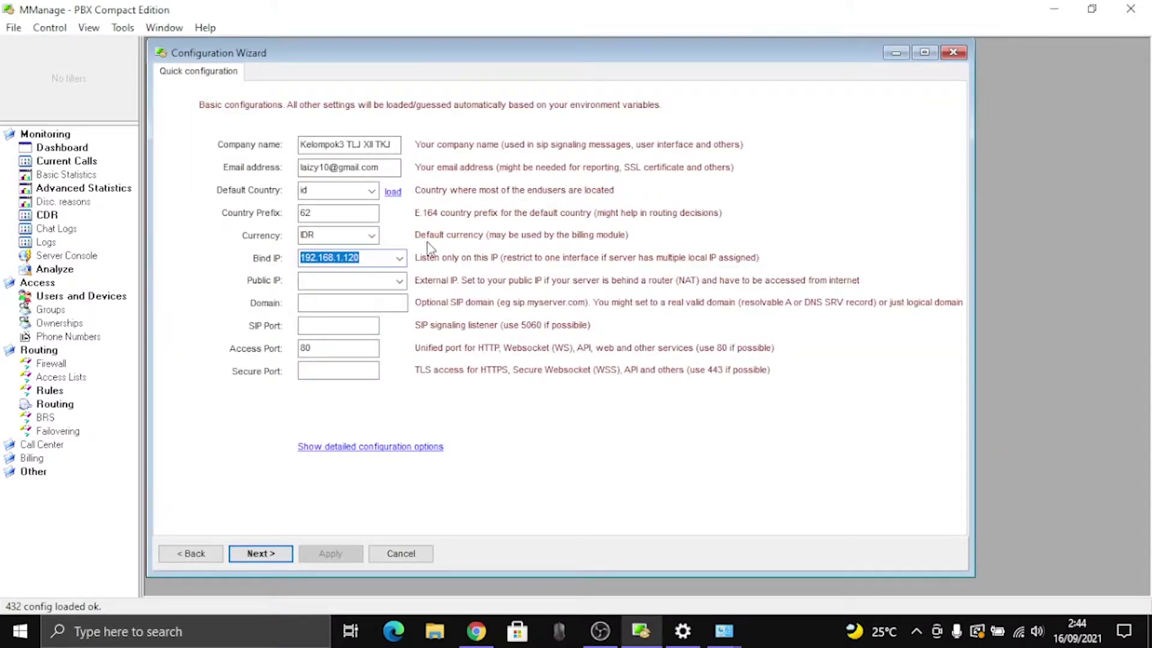
click(372, 263)
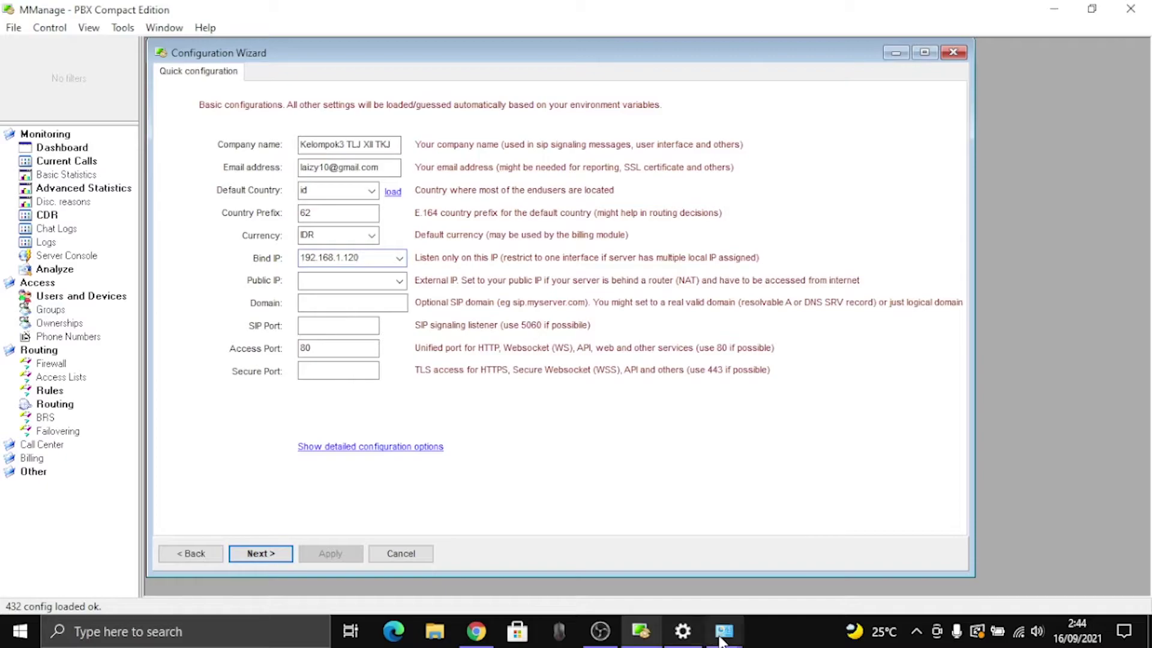
mouse_move(723, 636)
click(690, 555)
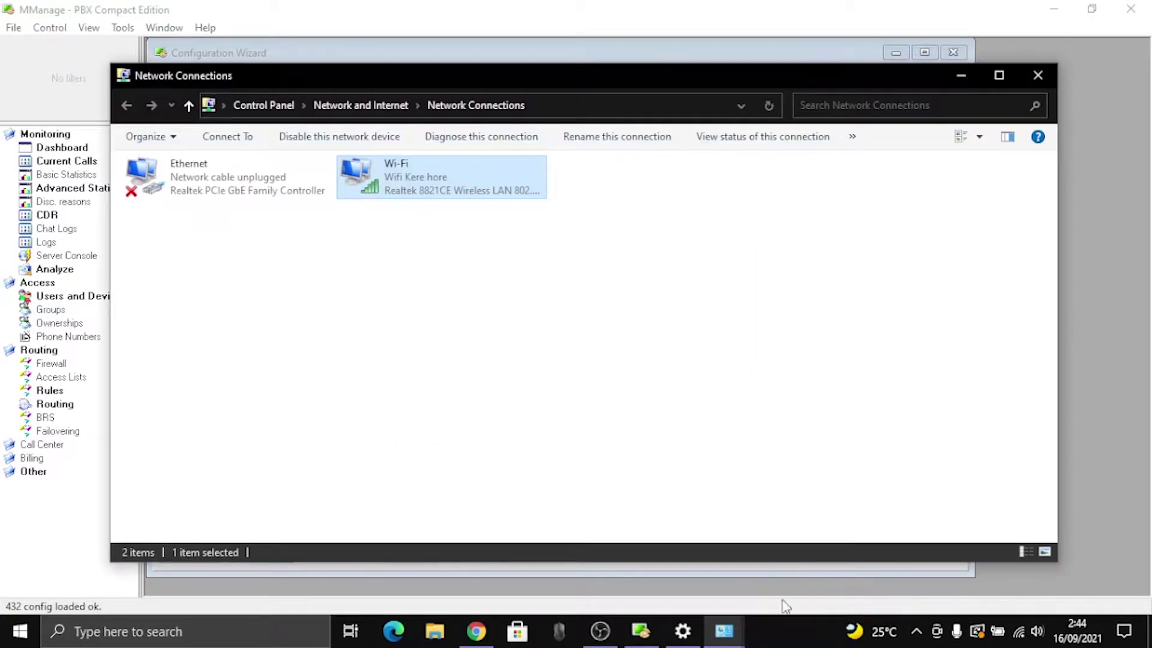
click(1038, 75)
click(736, 587)
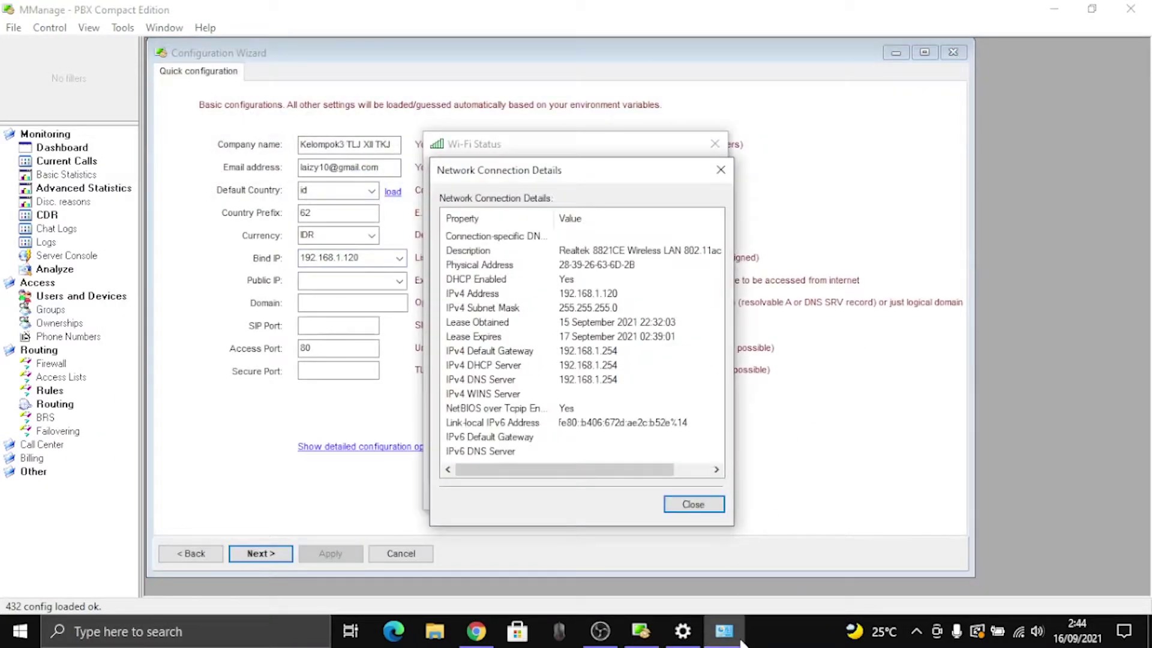
click(720, 170)
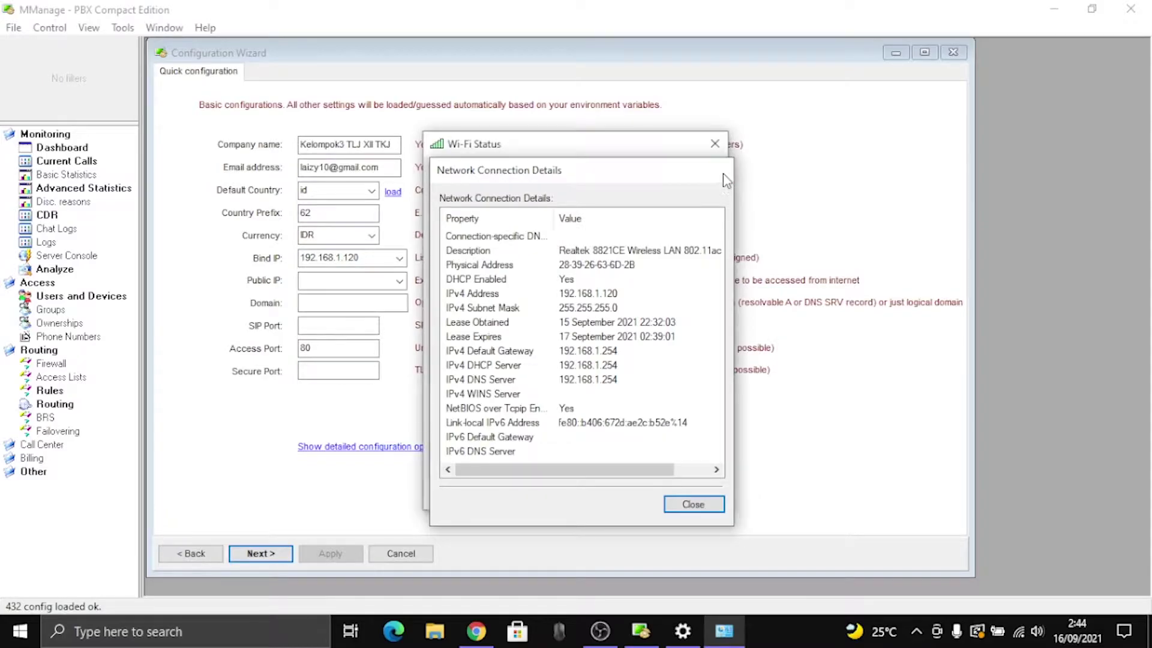
click(714, 144)
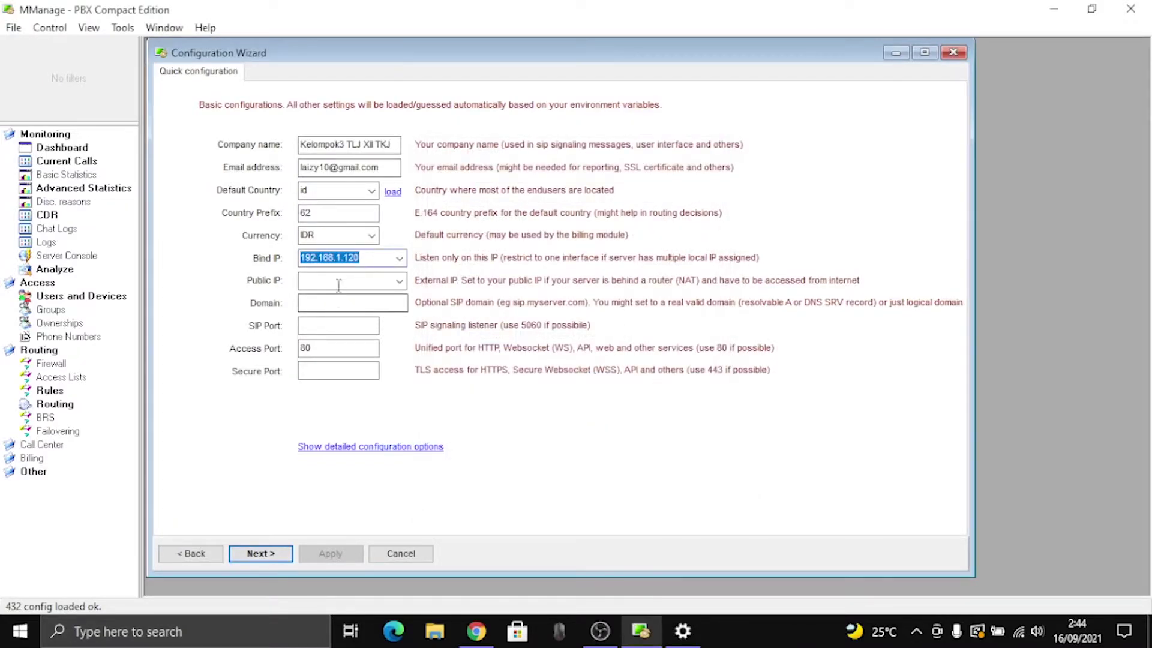
Step: Set Public IP to Dynamic, SIP Port 5060 and Secure Port 443
click(399, 281)
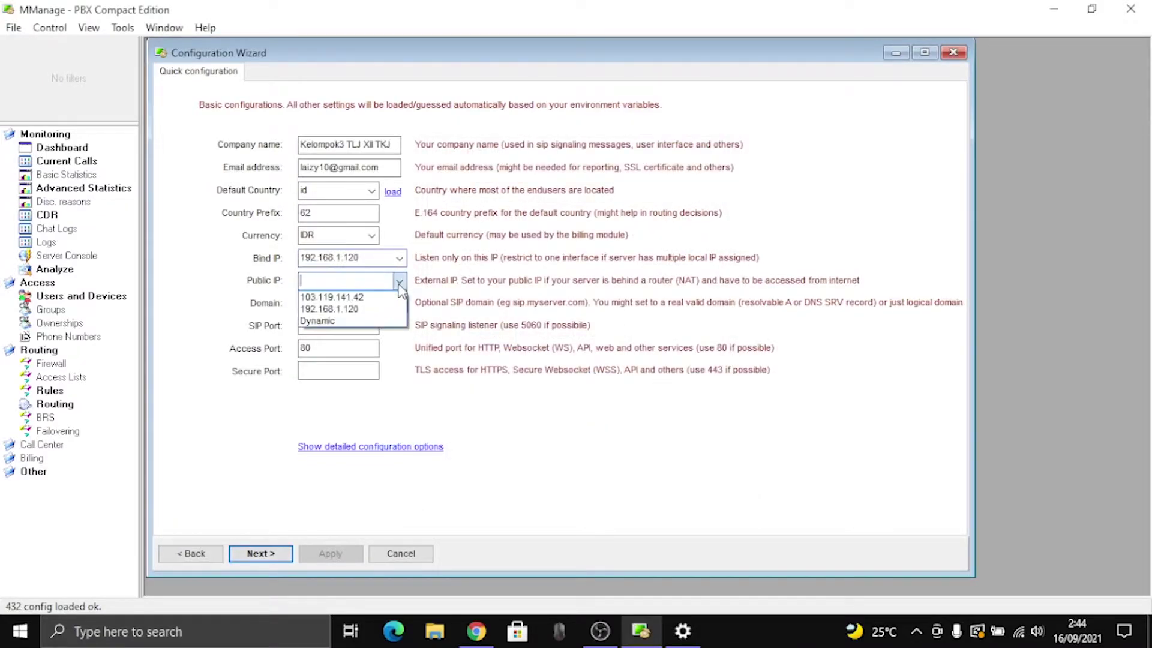
click(357, 321)
click(329, 326)
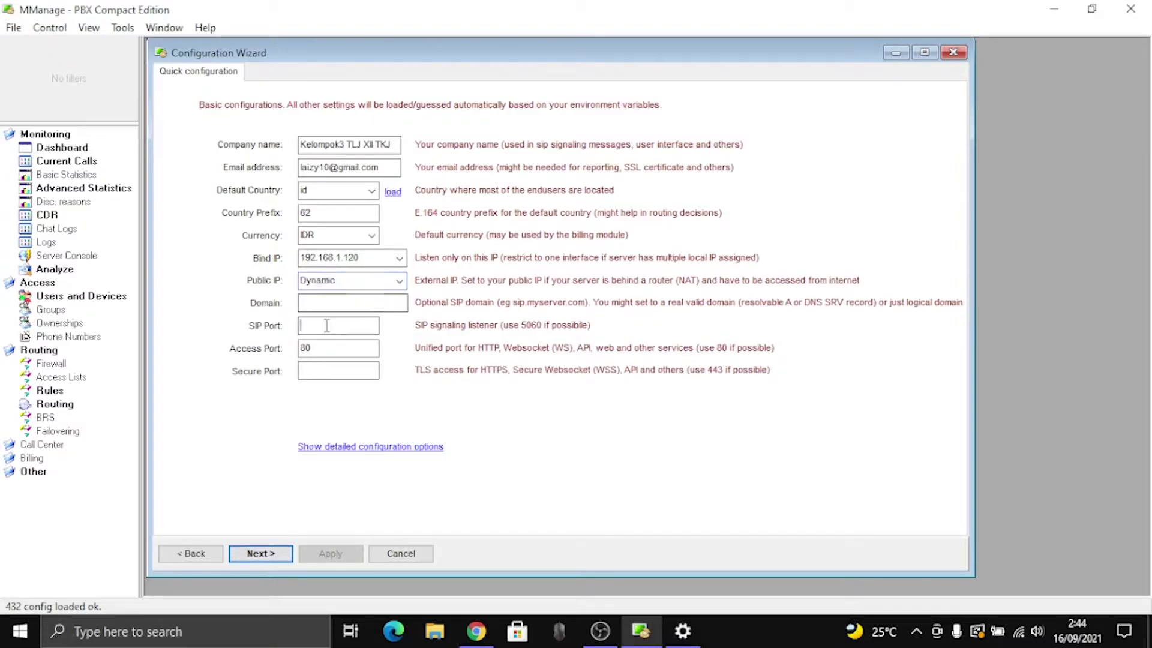
text(5060)
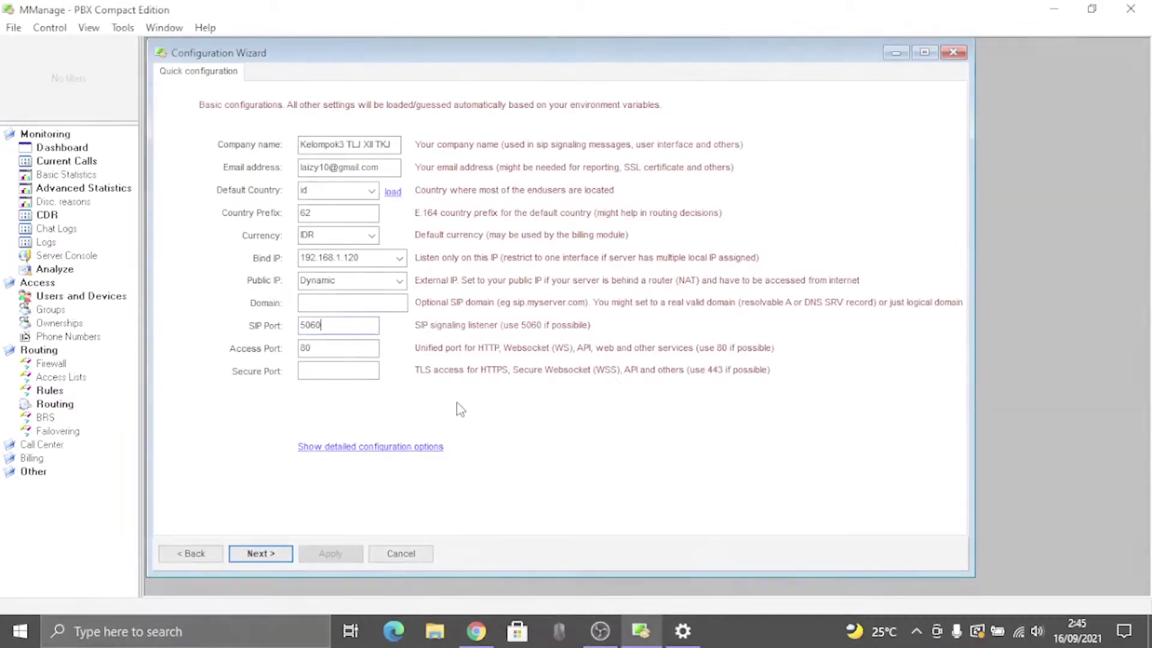
click(347, 371)
text(443)
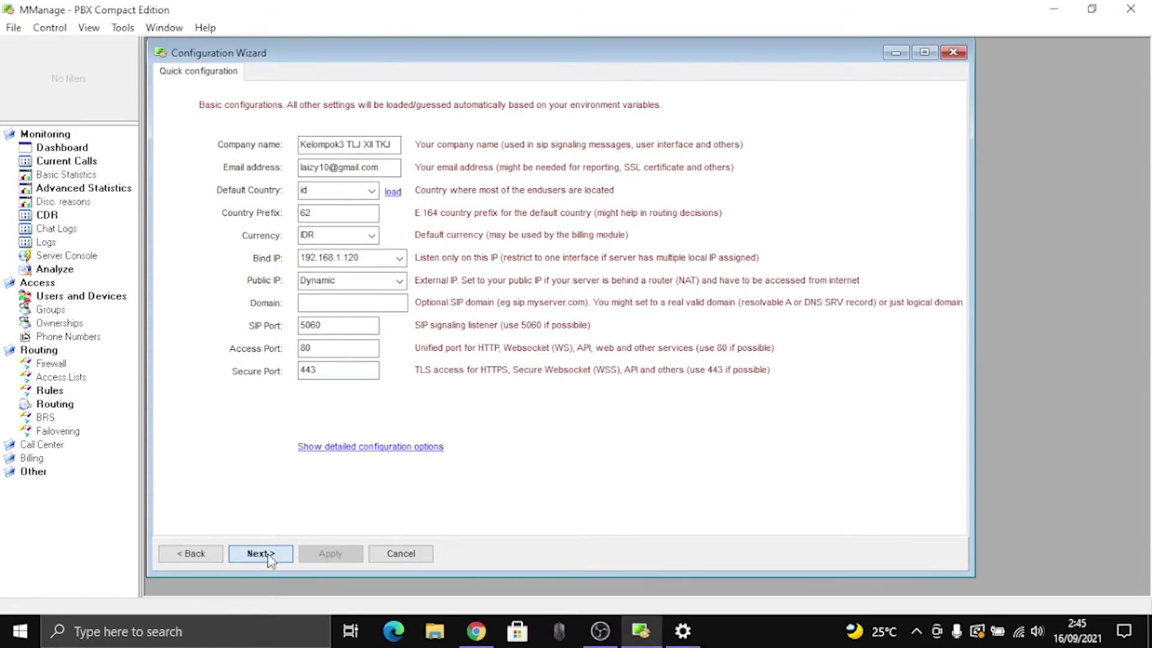
Step: Review the quick configuration and apply it so the PBX server starts running
click(268, 553)
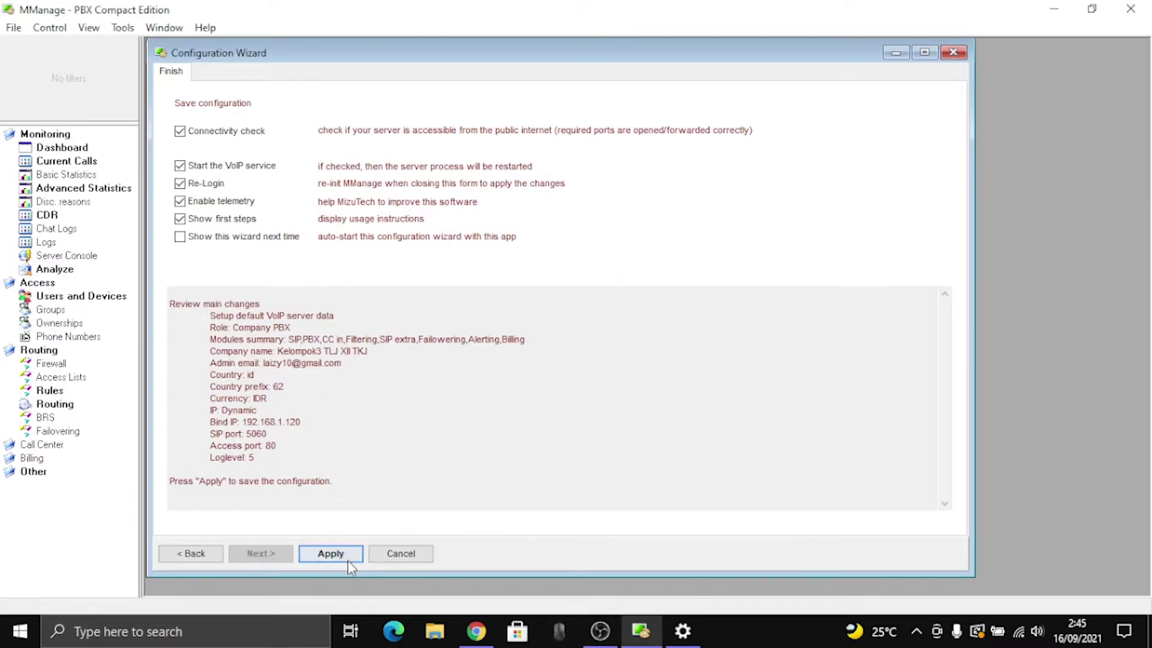
click(331, 554)
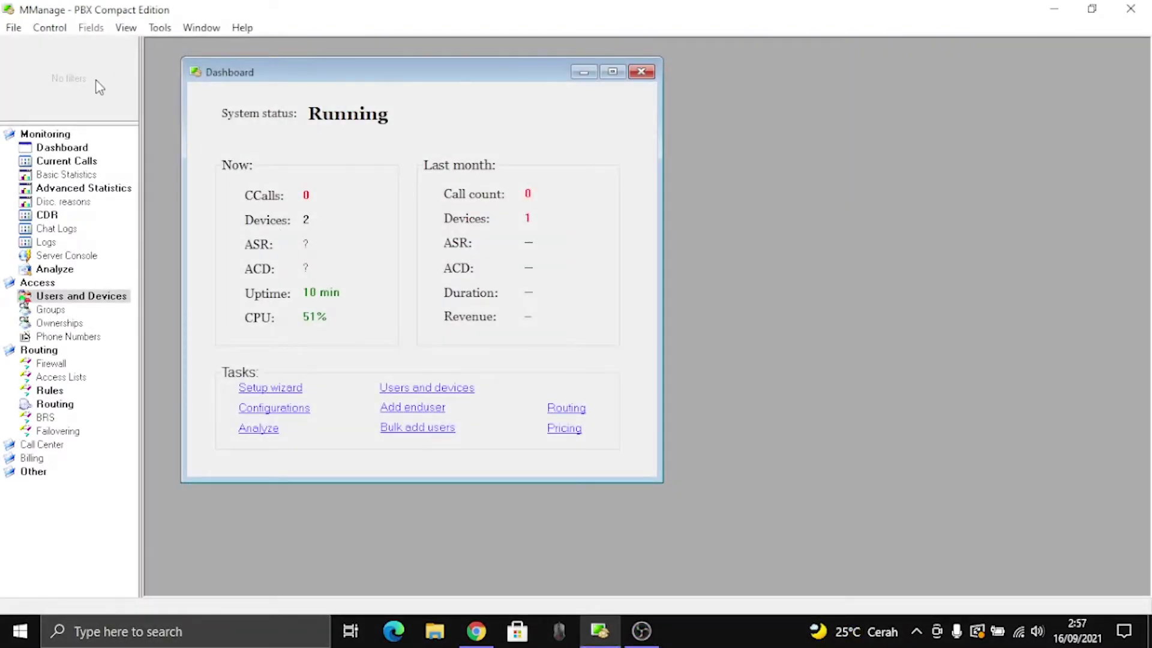
Step: Open Users and Devices and load the existing Users list
double_click(48, 297)
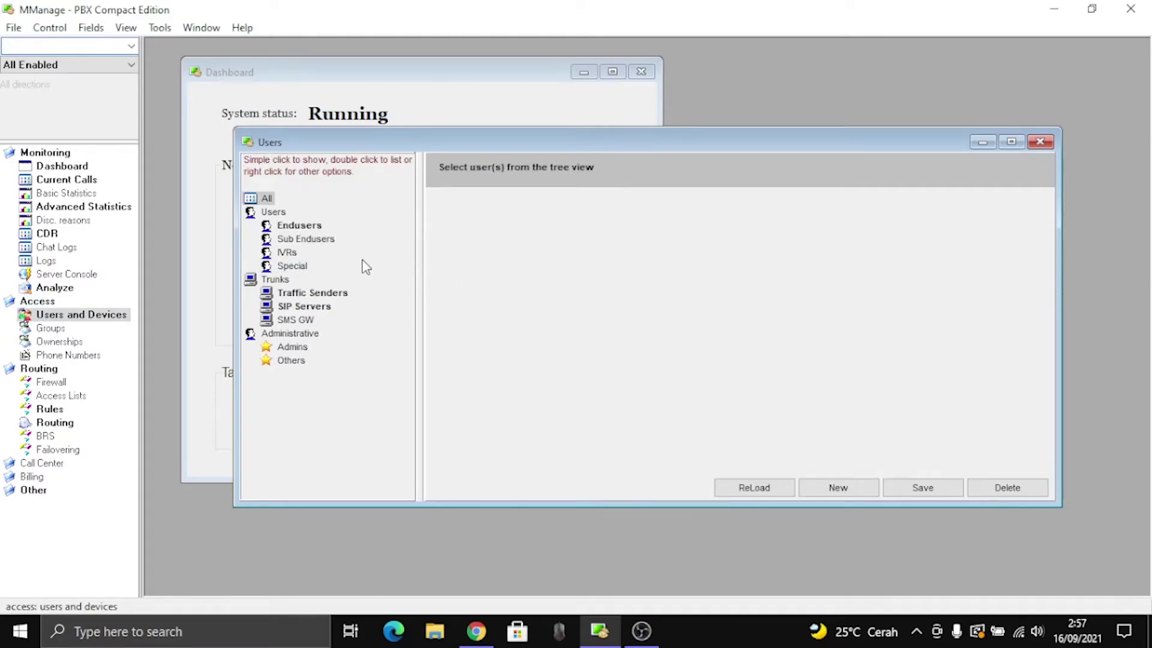
click(274, 214)
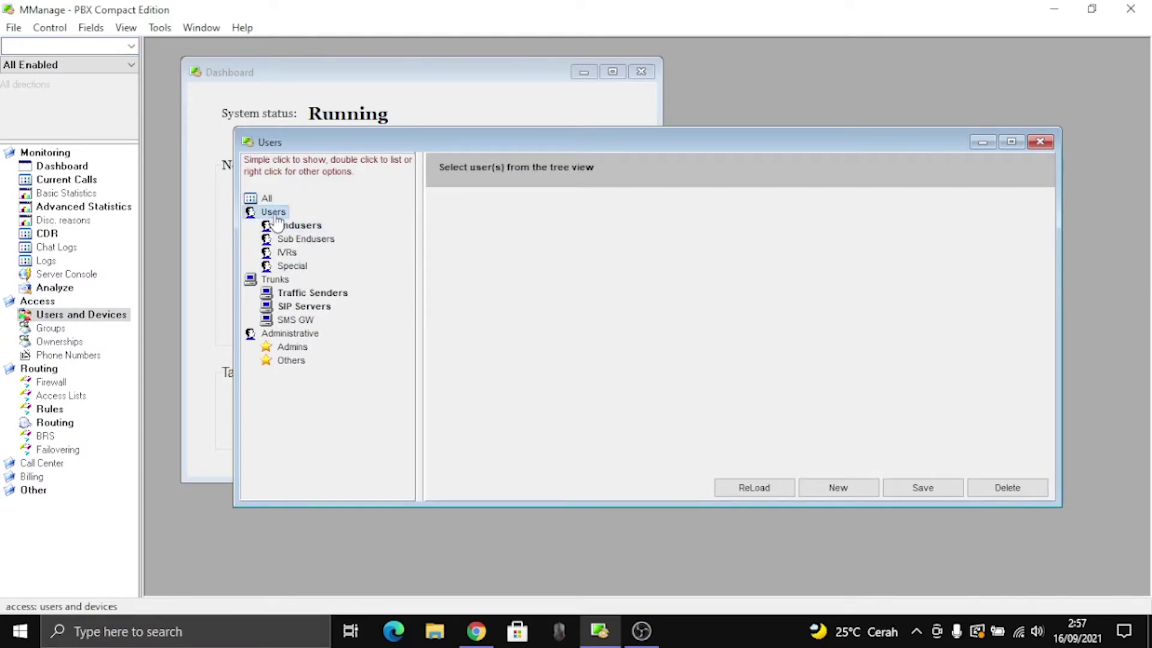
double_click(274, 213)
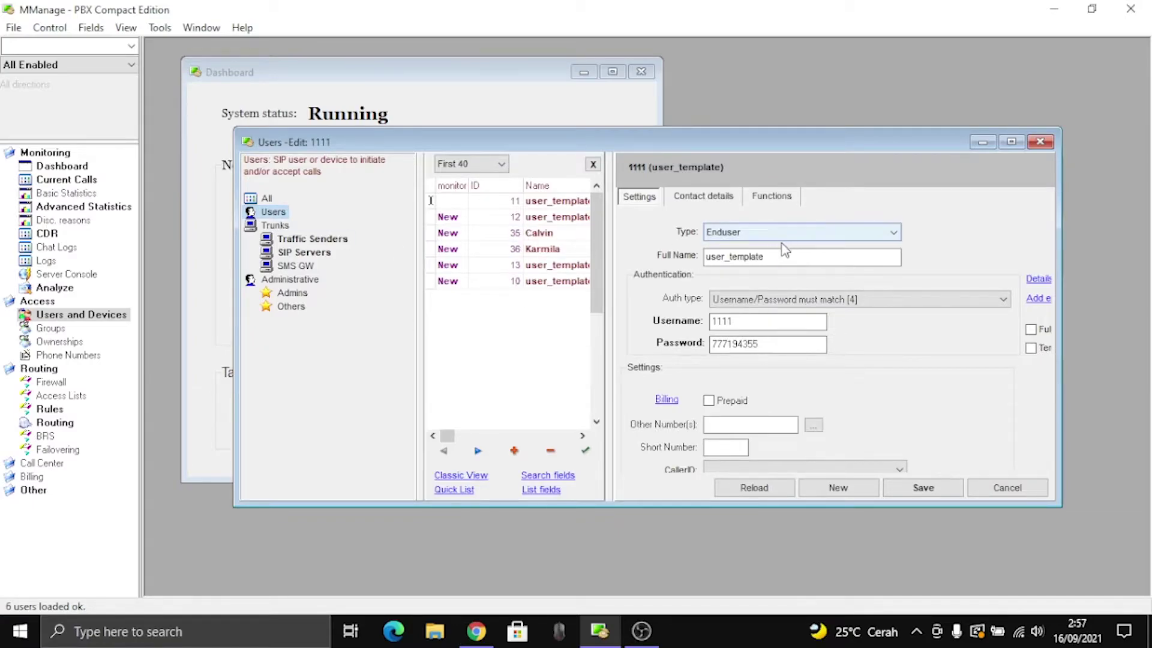
click(514, 451)
click(750, 258)
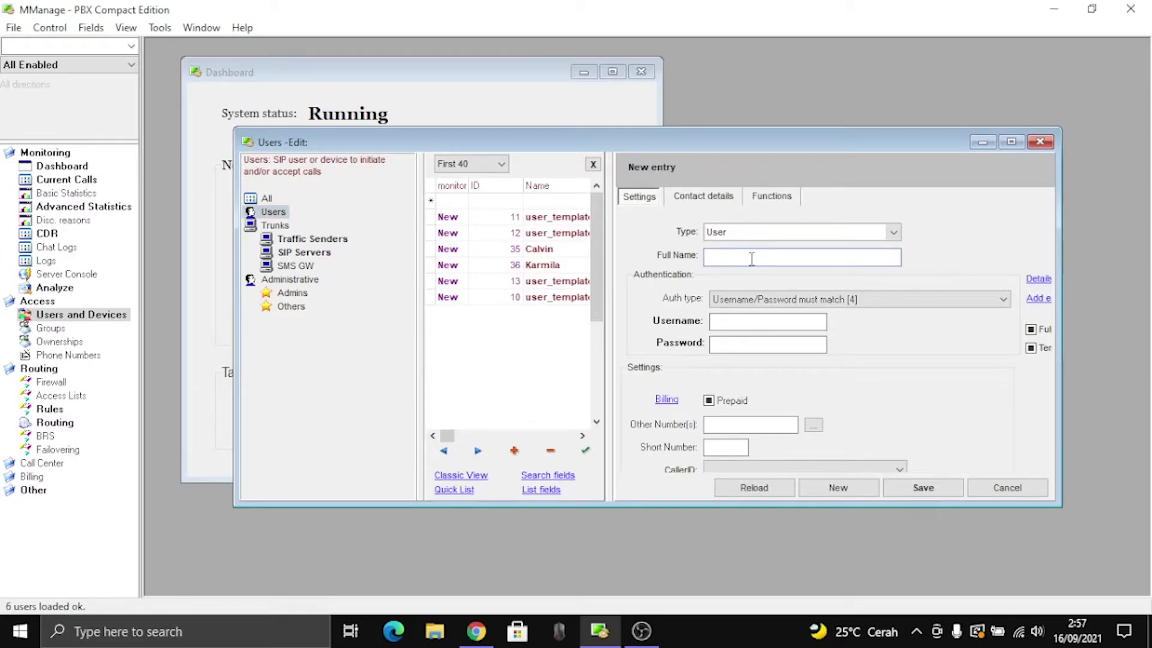
key(Tab)
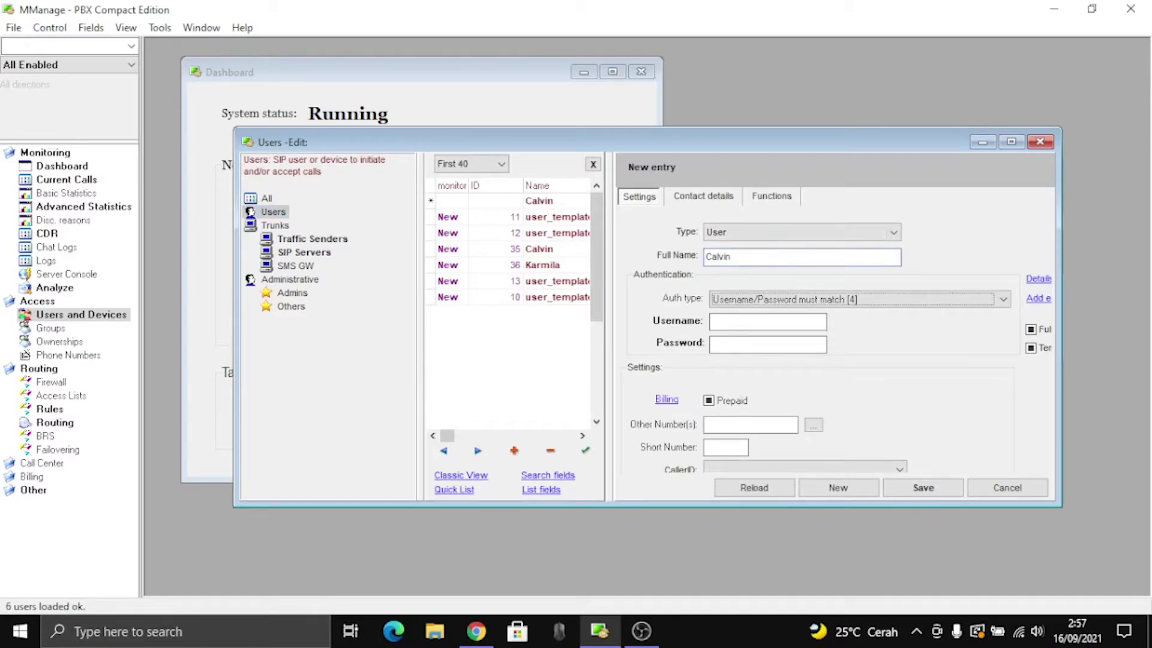
click(767, 322)
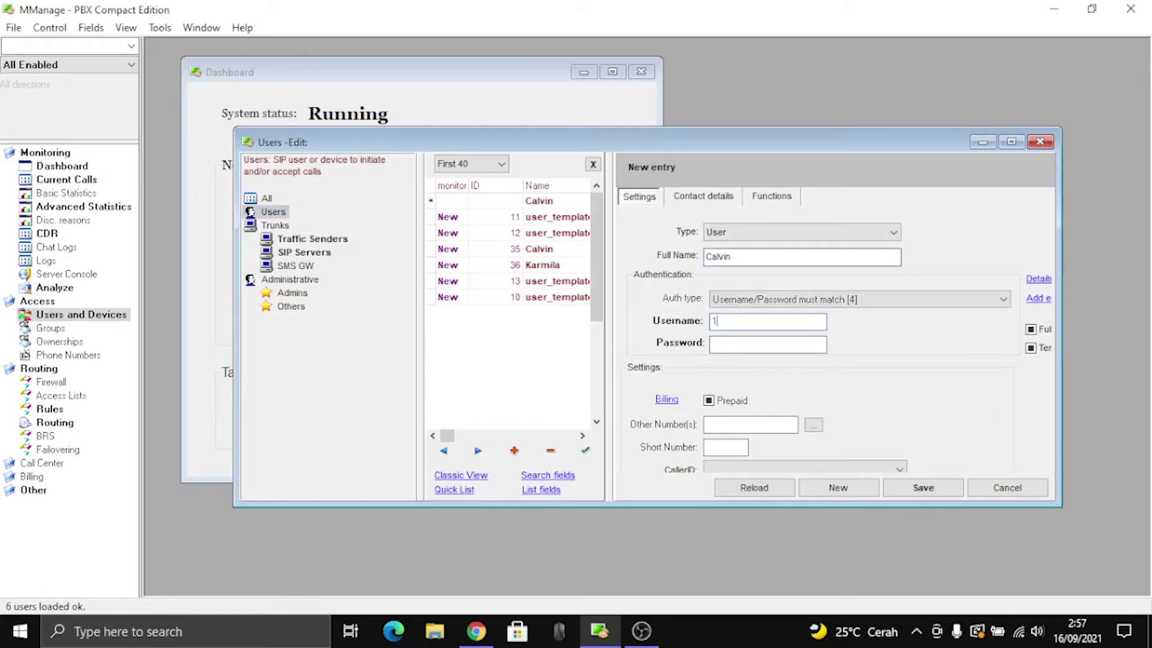
text(10001000)
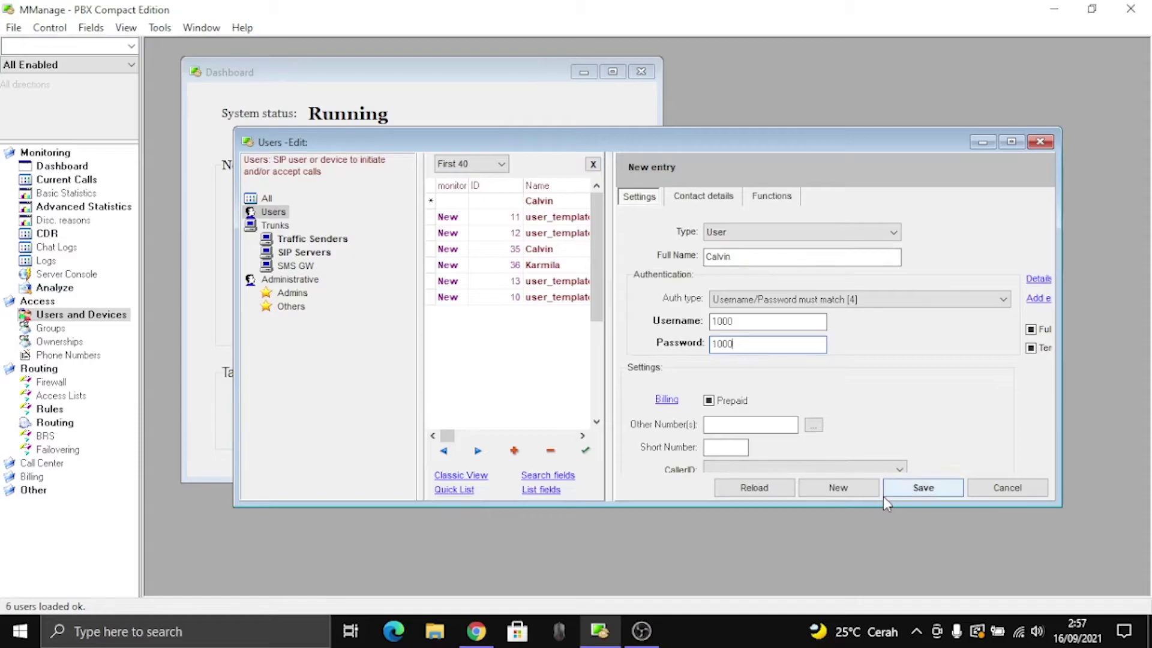
click(939, 496)
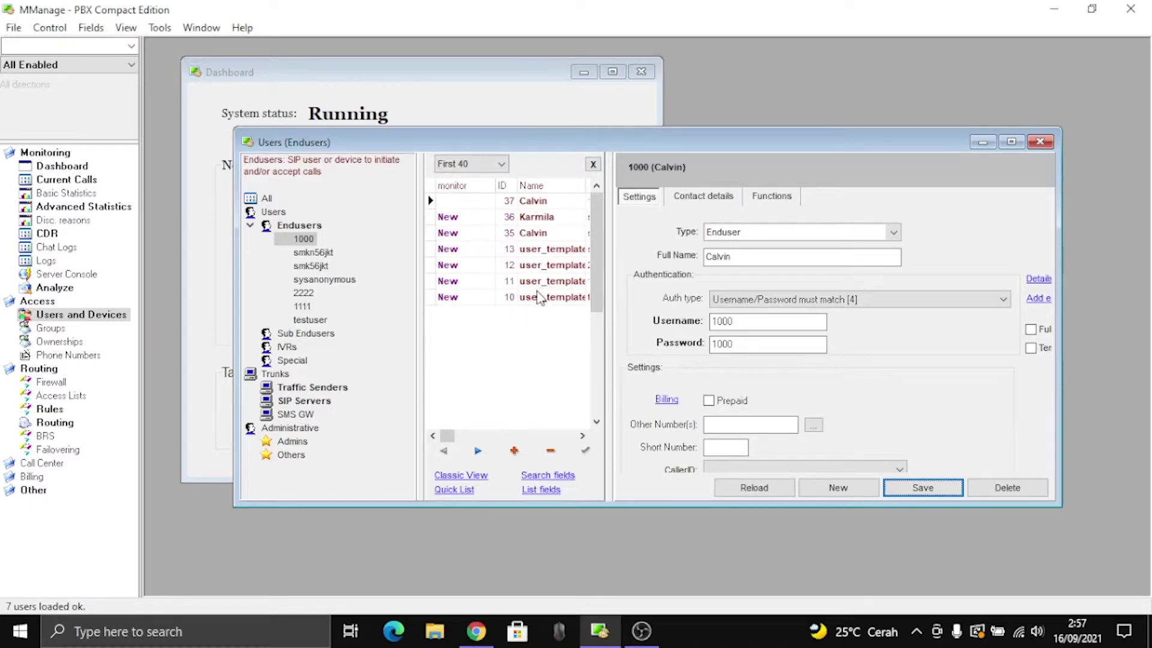
Step: Complete user 1000's full name with the surname and save it
click(800, 257)
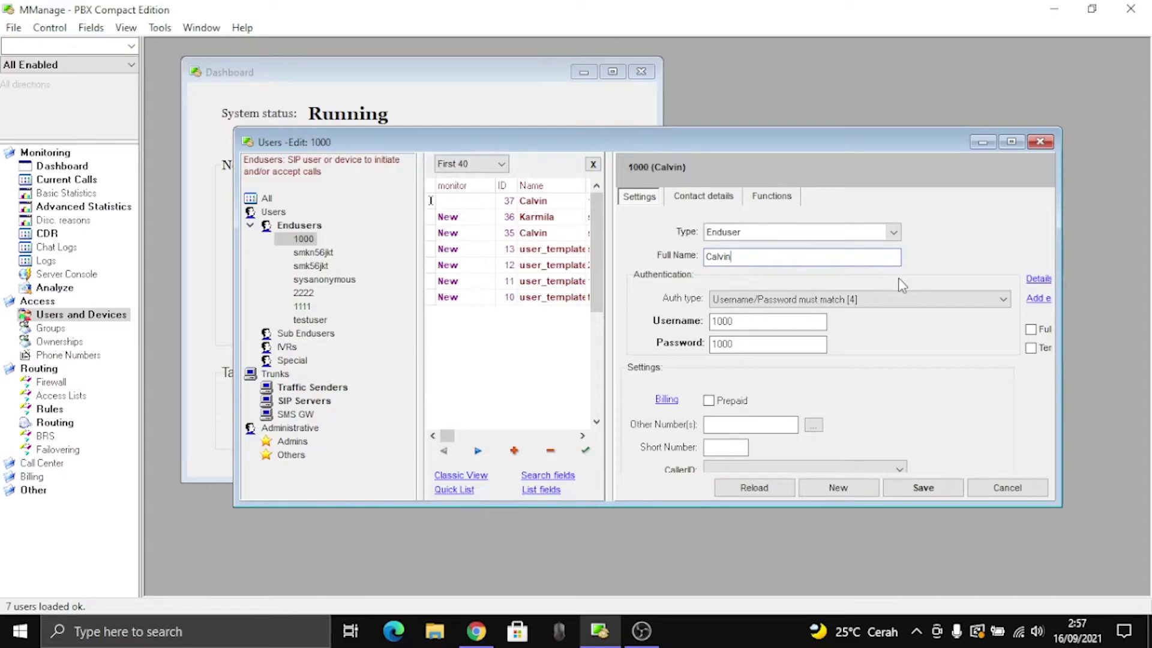
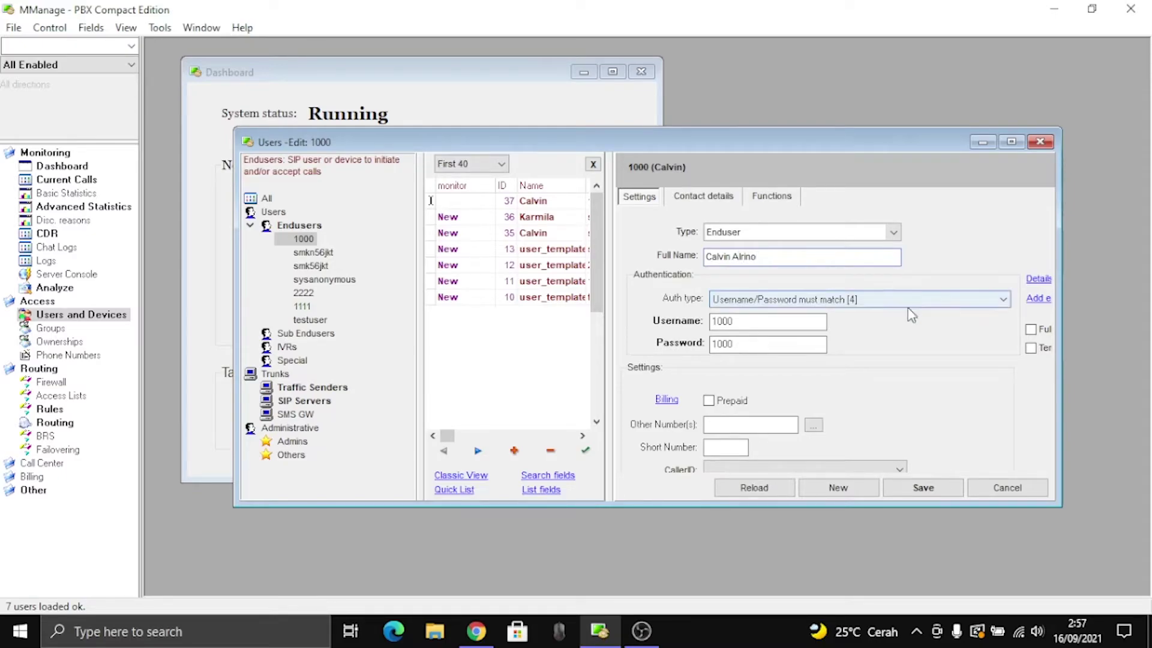
click(934, 489)
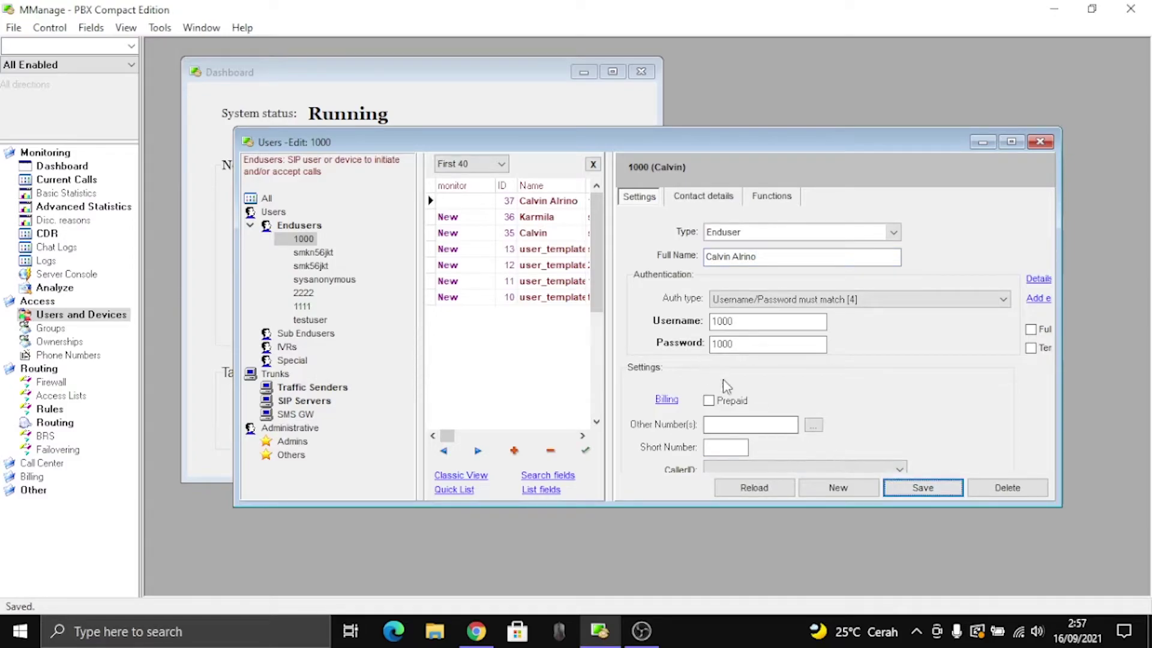
click(513, 450)
click(744, 256)
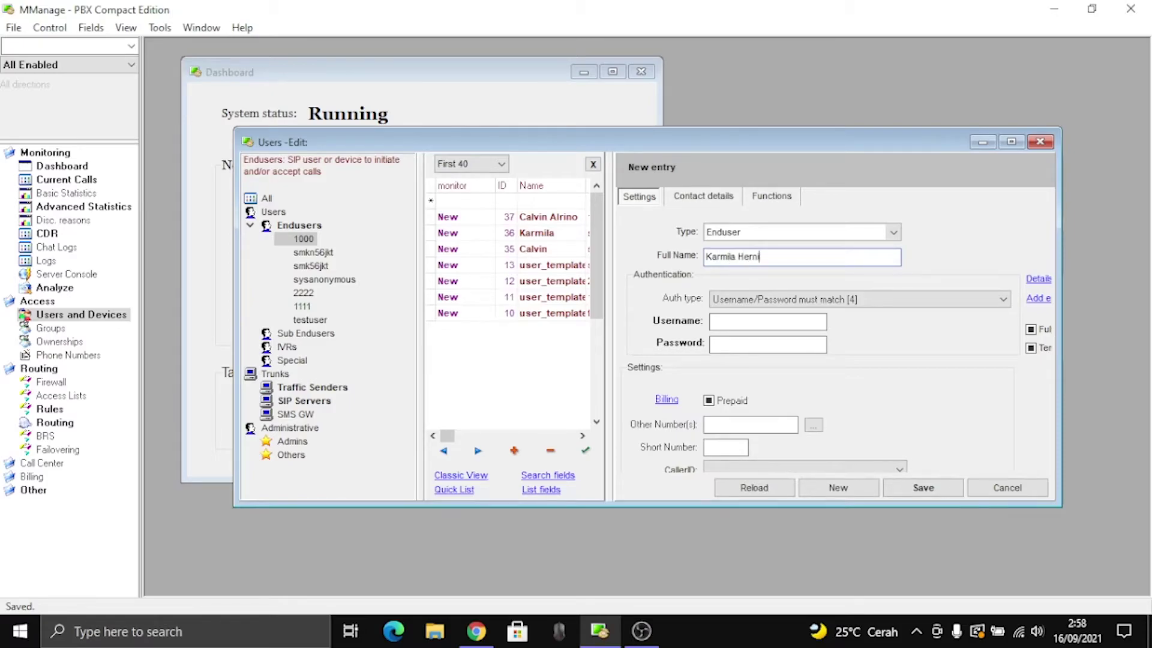
click(762, 323)
click(767, 344)
click(921, 489)
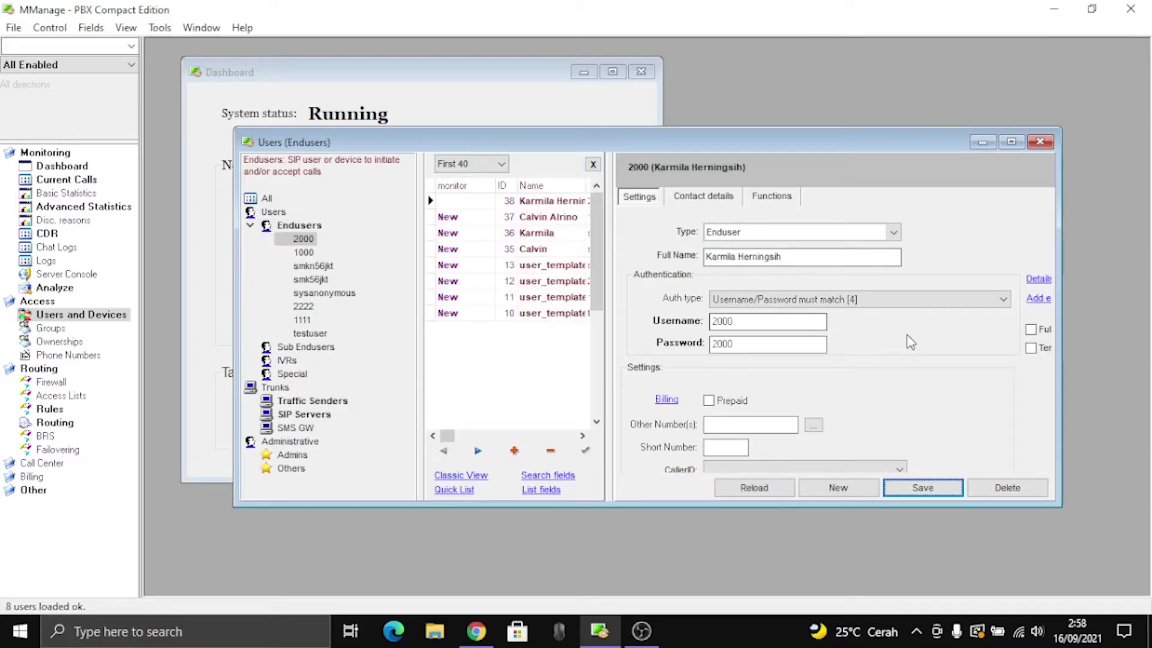
click(937, 492)
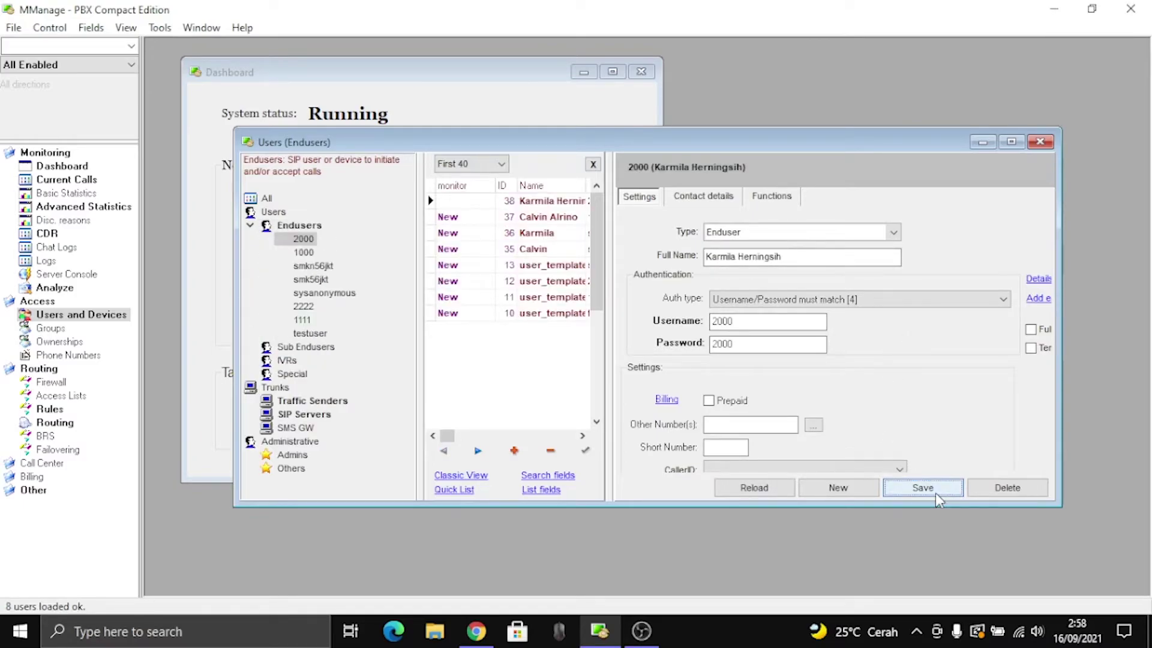
click(1041, 142)
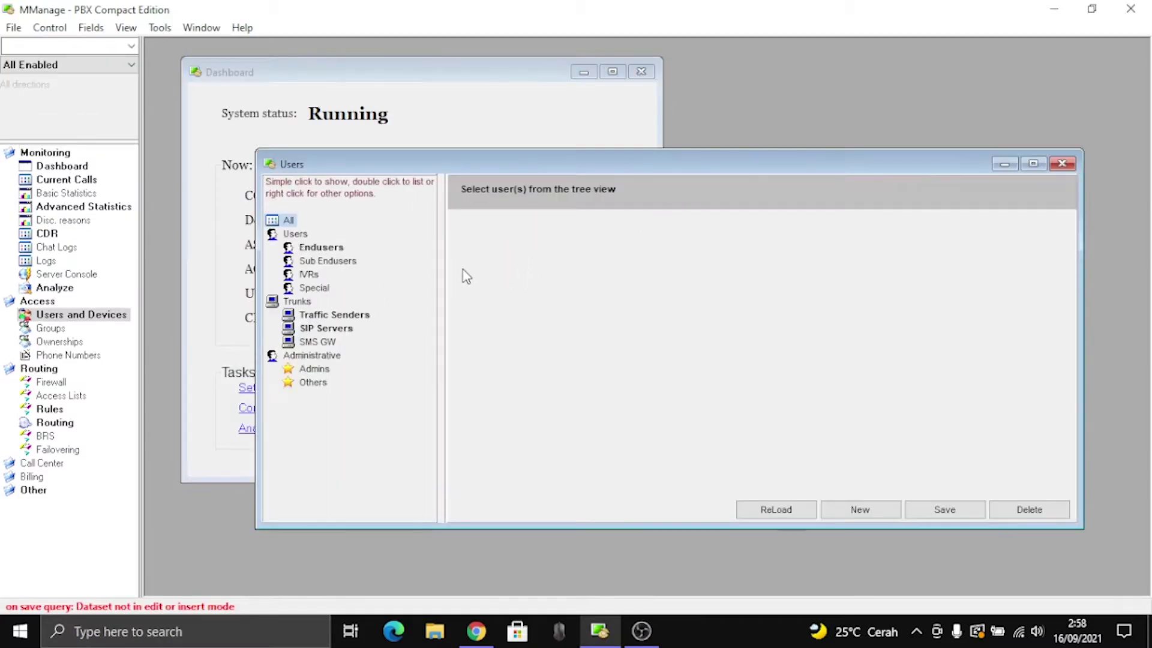
Step: Close the Users window, minimize MManage, and accept the miniSIPPhone installer's license
click(1062, 164)
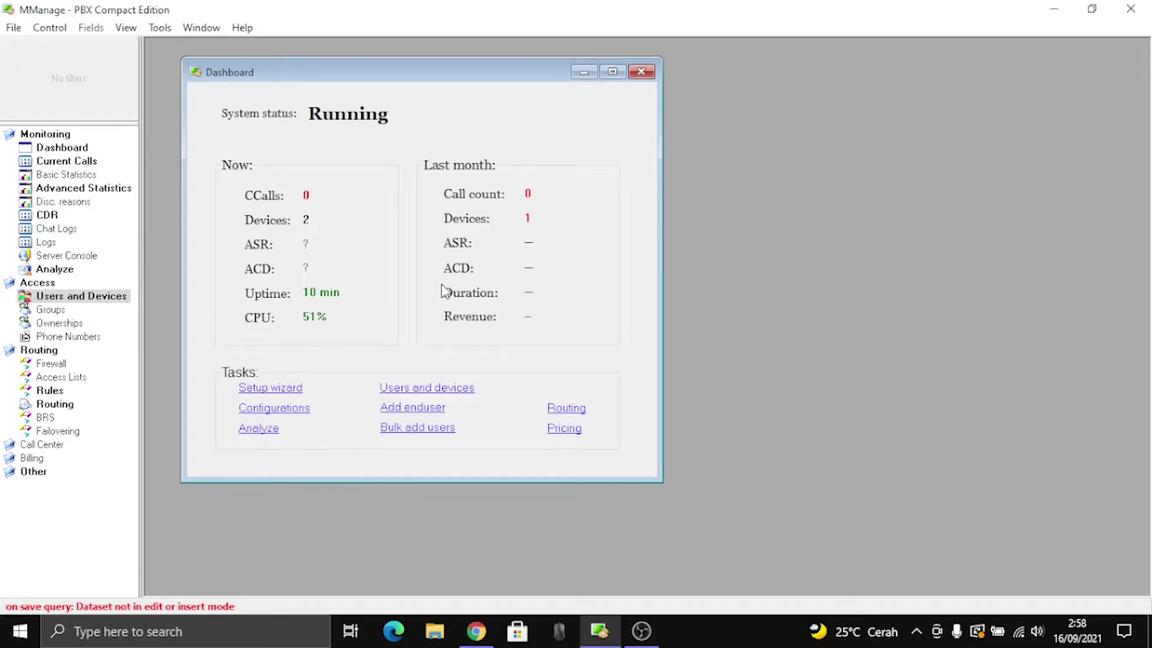
click(1065, 8)
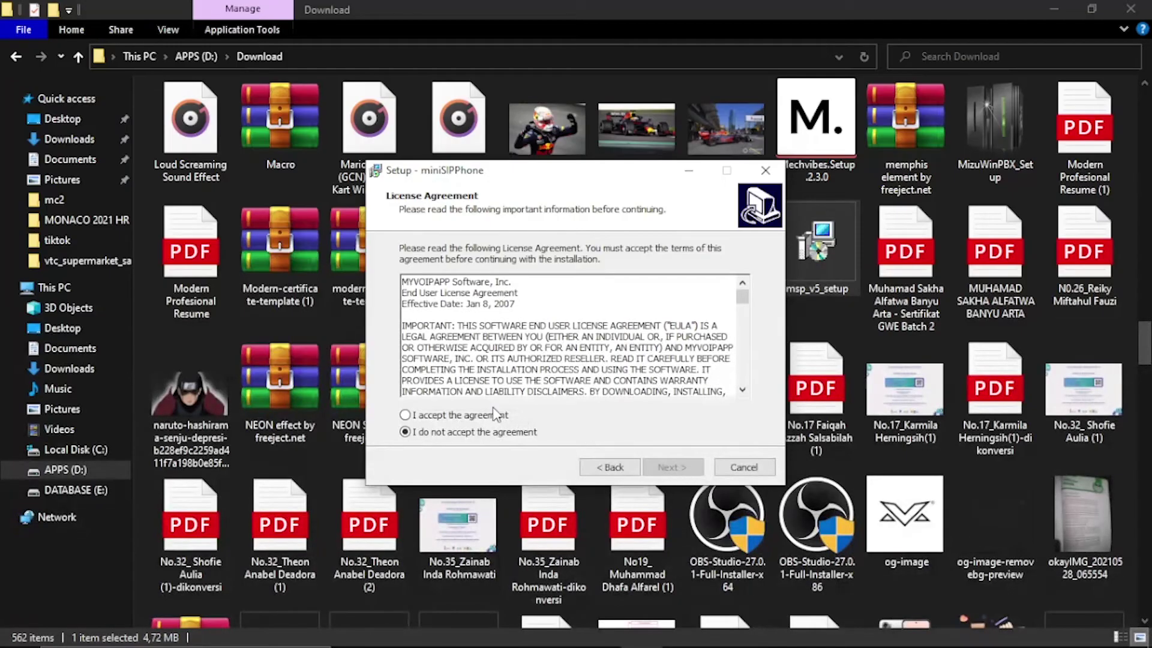
click(497, 414)
click(673, 471)
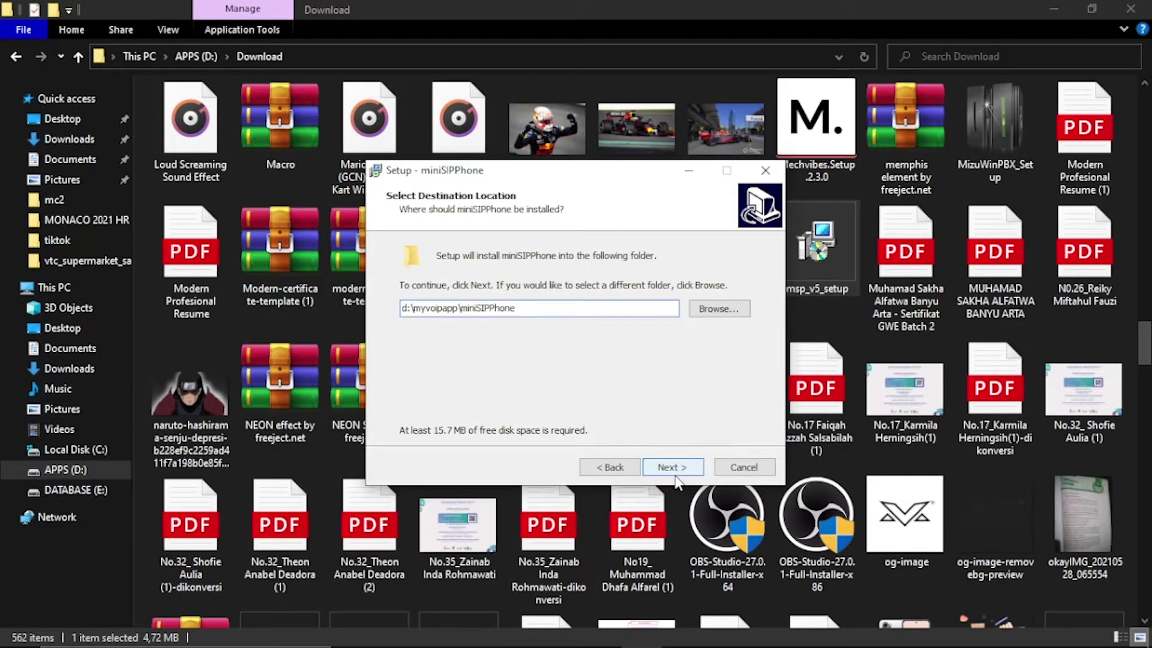
Step: Install miniSIPPhone to d:\myvoipapp\miniSIPPhone with a desktop icon, without launching it
click(673, 467)
click(648, 413)
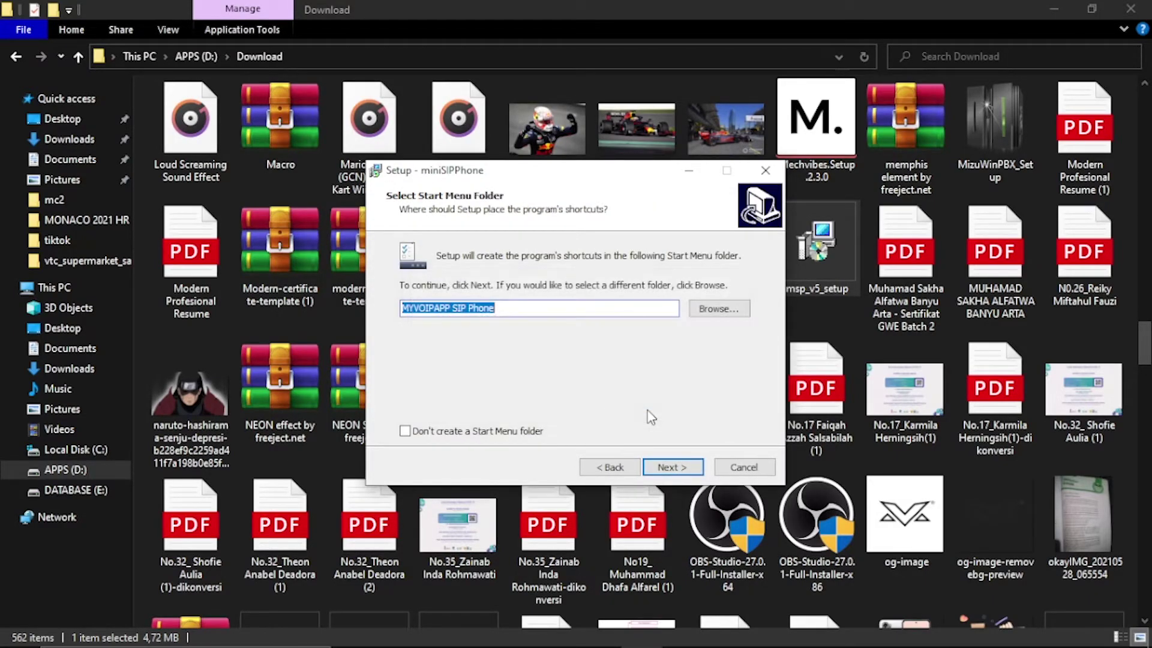
click(673, 468)
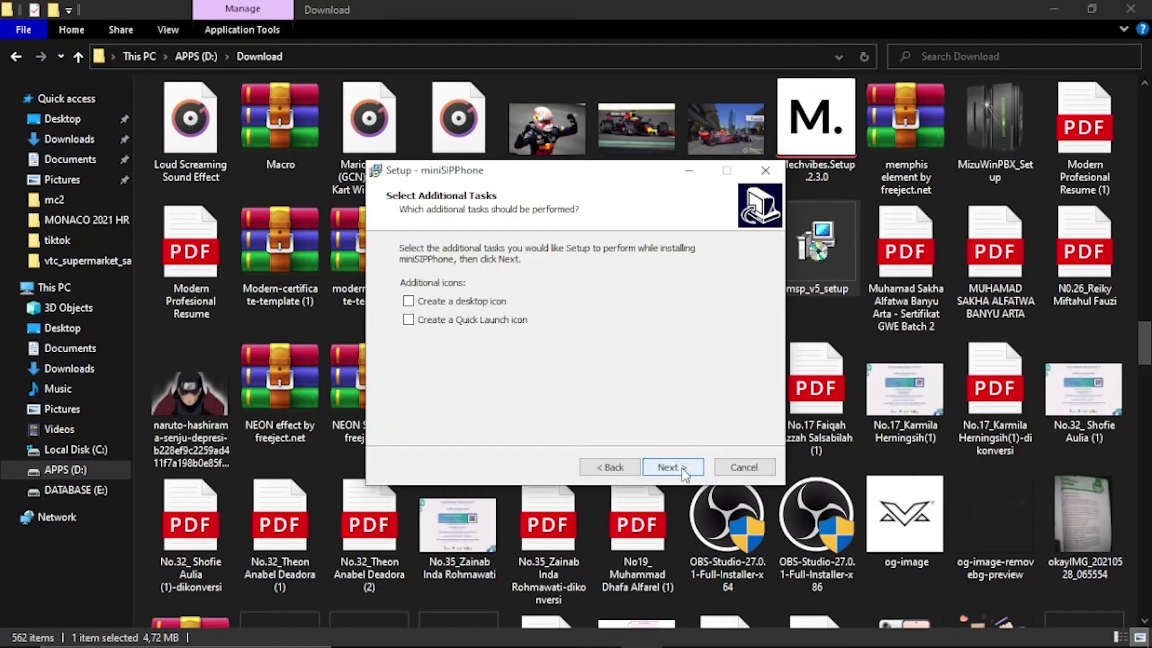
click(430, 301)
click(675, 470)
click(674, 469)
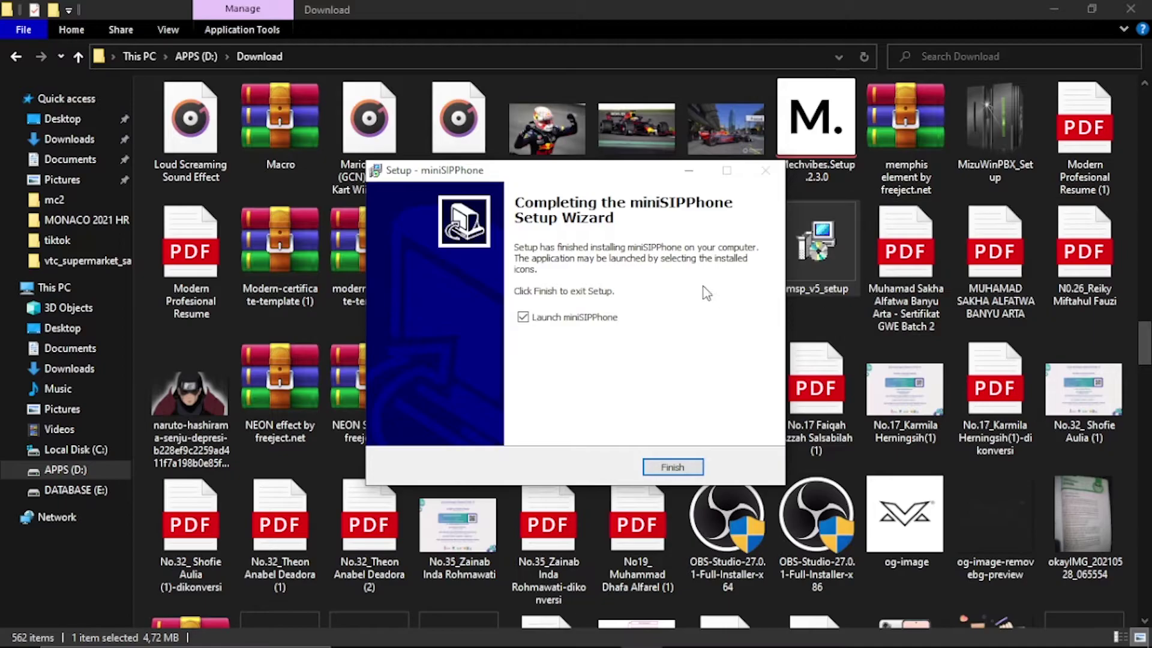
click(599, 318)
click(672, 467)
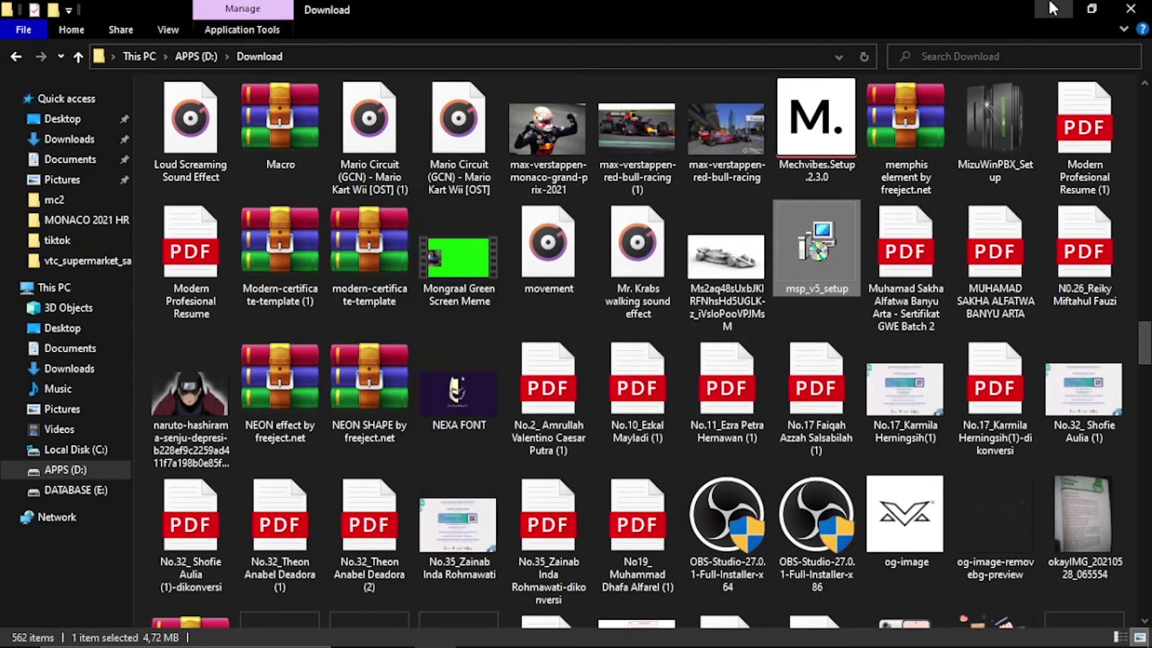
Step: Run the 3CXPhone6 installer from the Download folder and accept the license terms
click(1053, 8)
drag(30, 36, 603, 48)
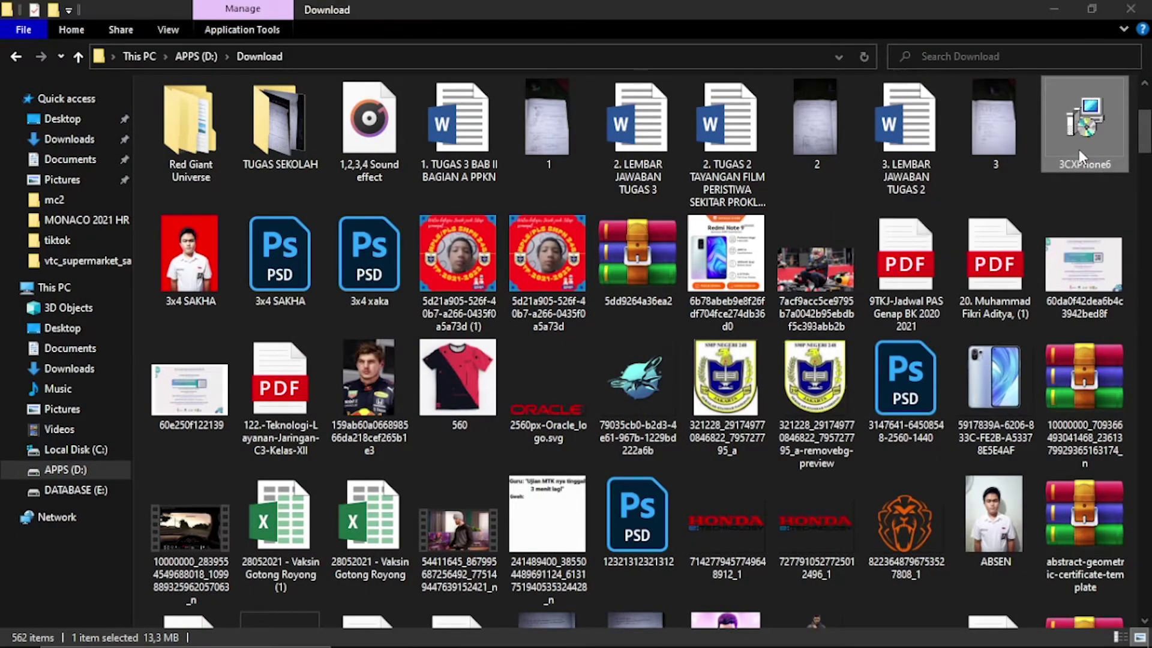
double_click(1079, 157)
click(649, 466)
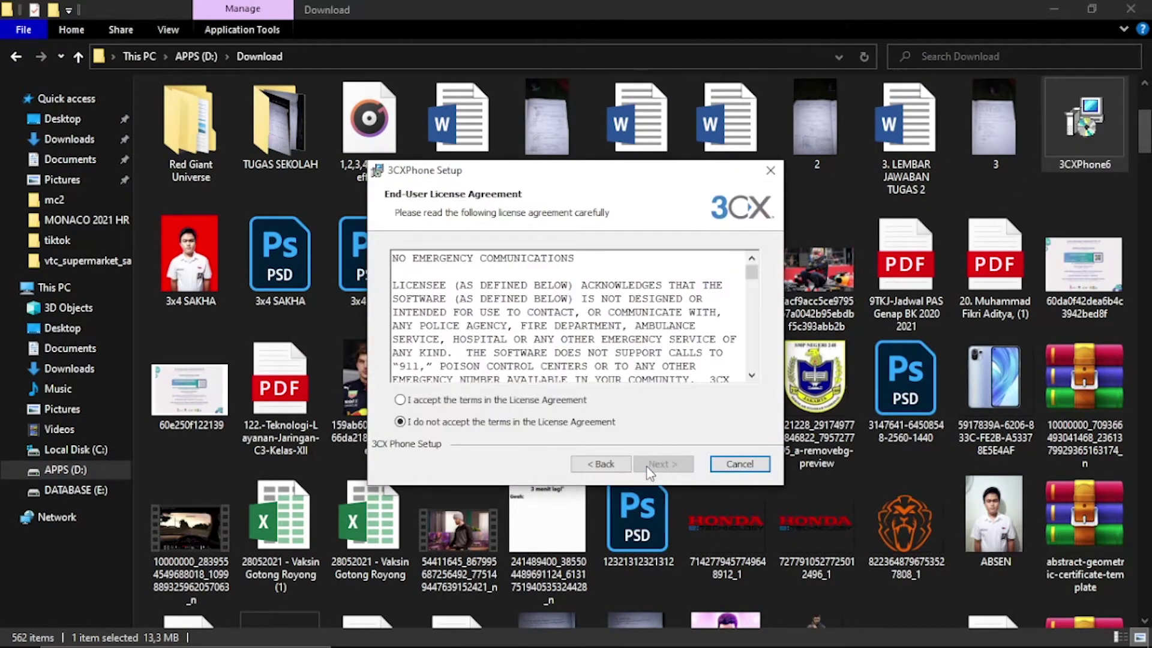
click(518, 402)
Step: Install into the default C:\Program Files (x86)\3CXPhone\ folder and finish without launching 3CXPhone
click(666, 465)
click(666, 465)
click(669, 464)
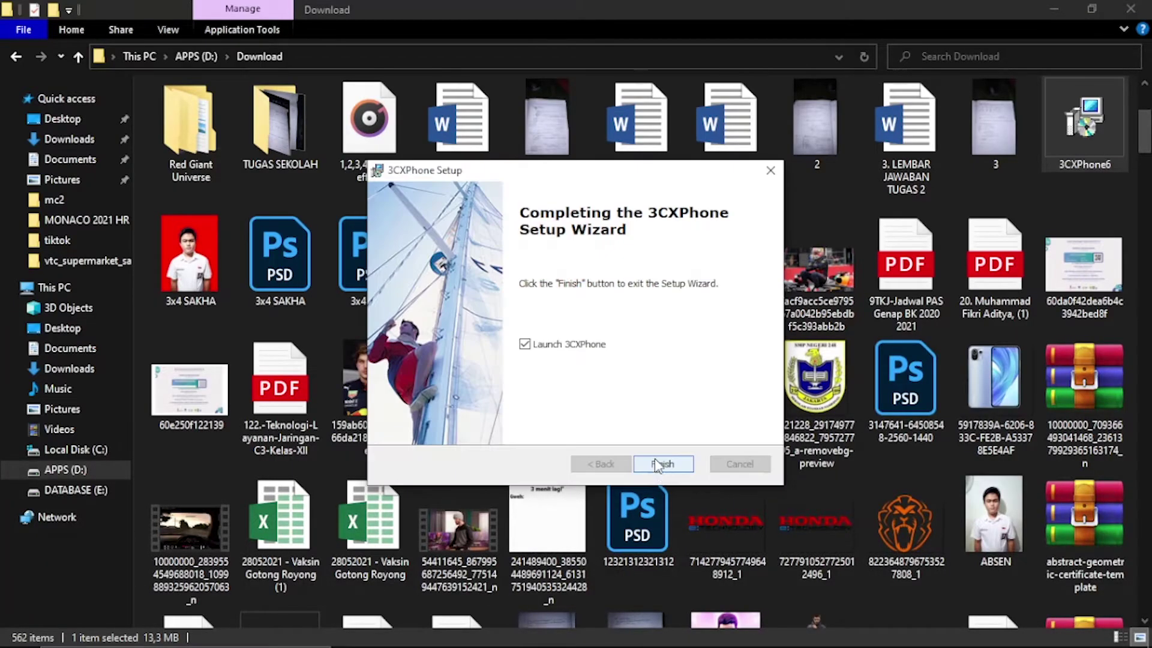
click(525, 343)
click(663, 463)
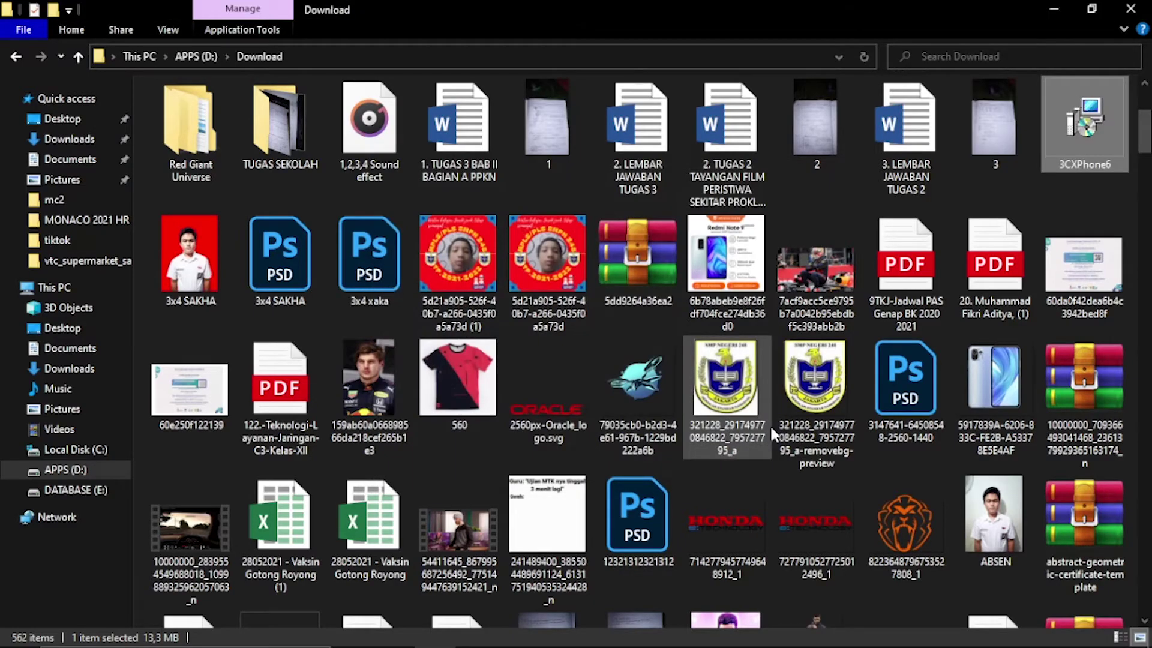
Step: Arrange the 3CXPhone and 200 call windows, then open the phone's SIP Accounts list
scroll(769, 424, down, 5)
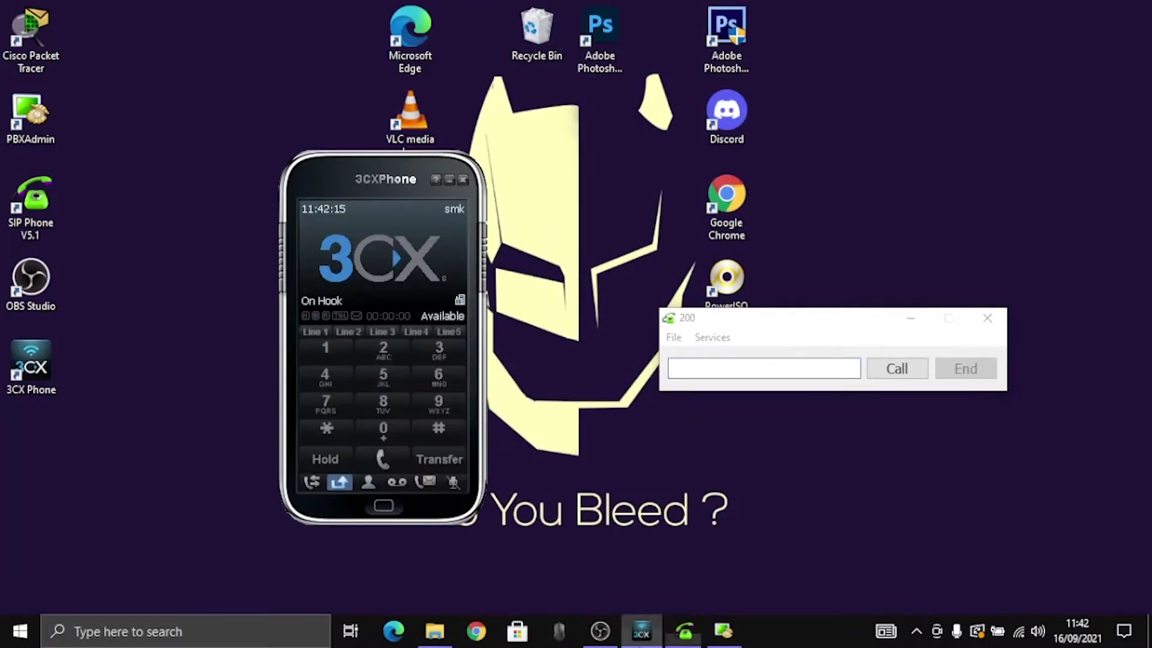
drag(401, 191, 427, 214)
drag(830, 322, 704, 232)
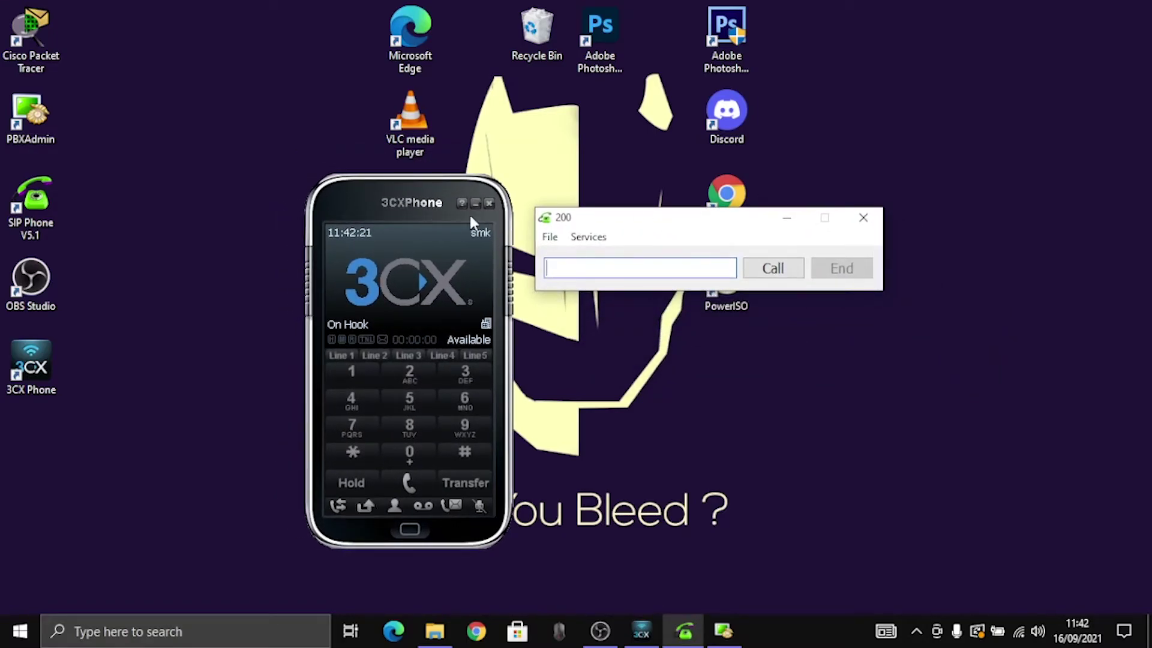
click(487, 244)
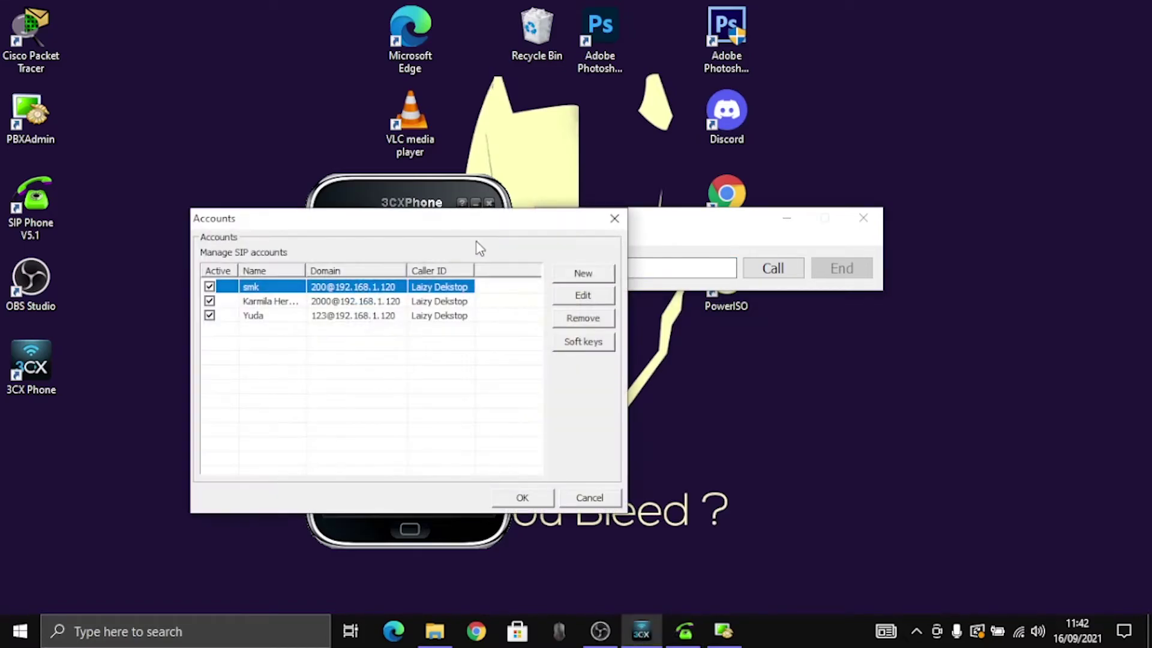
drag(445, 227, 325, 21)
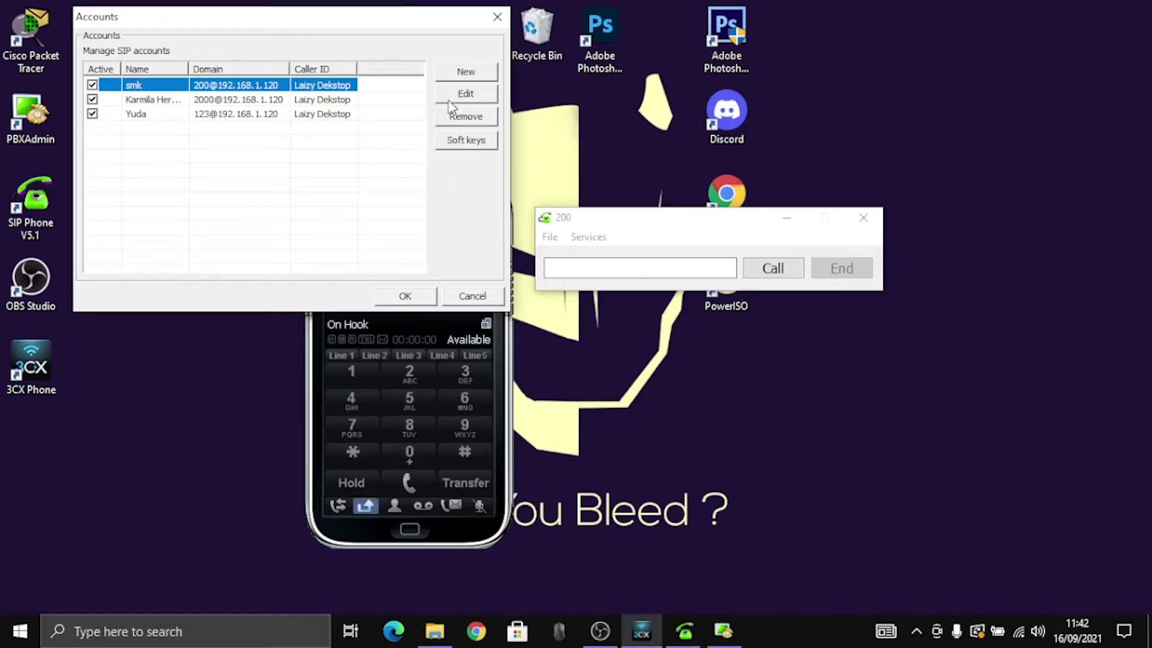
Step: Add an account with extension and ID 5656, a password and PBX IP 192.168.1.120
click(457, 73)
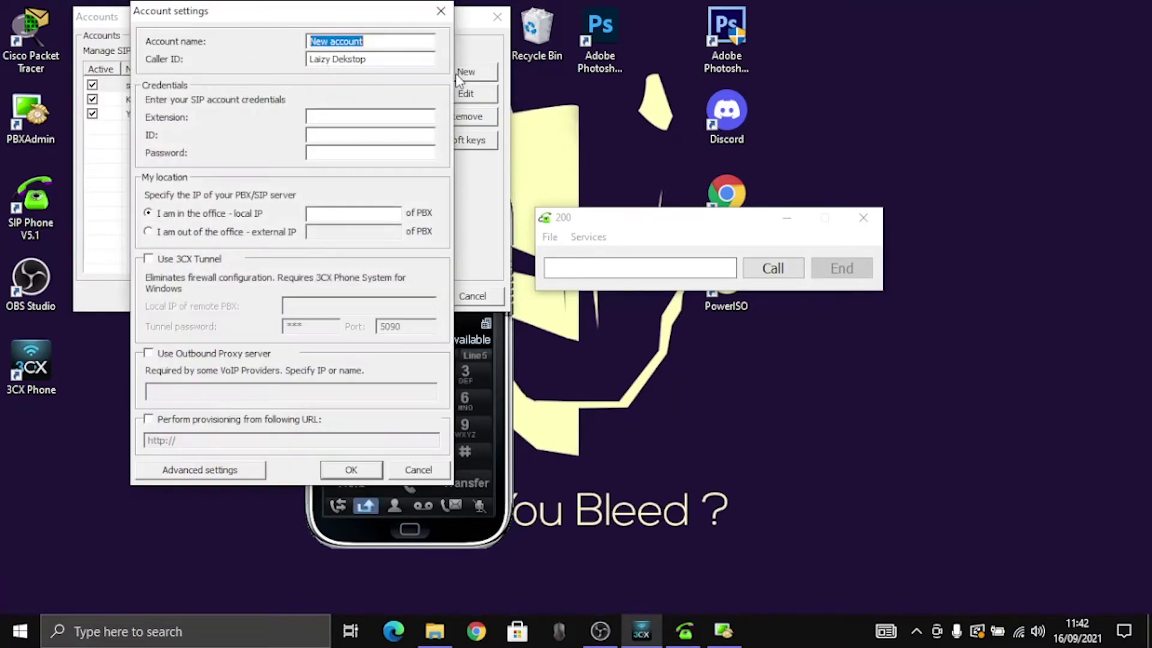
text(A)
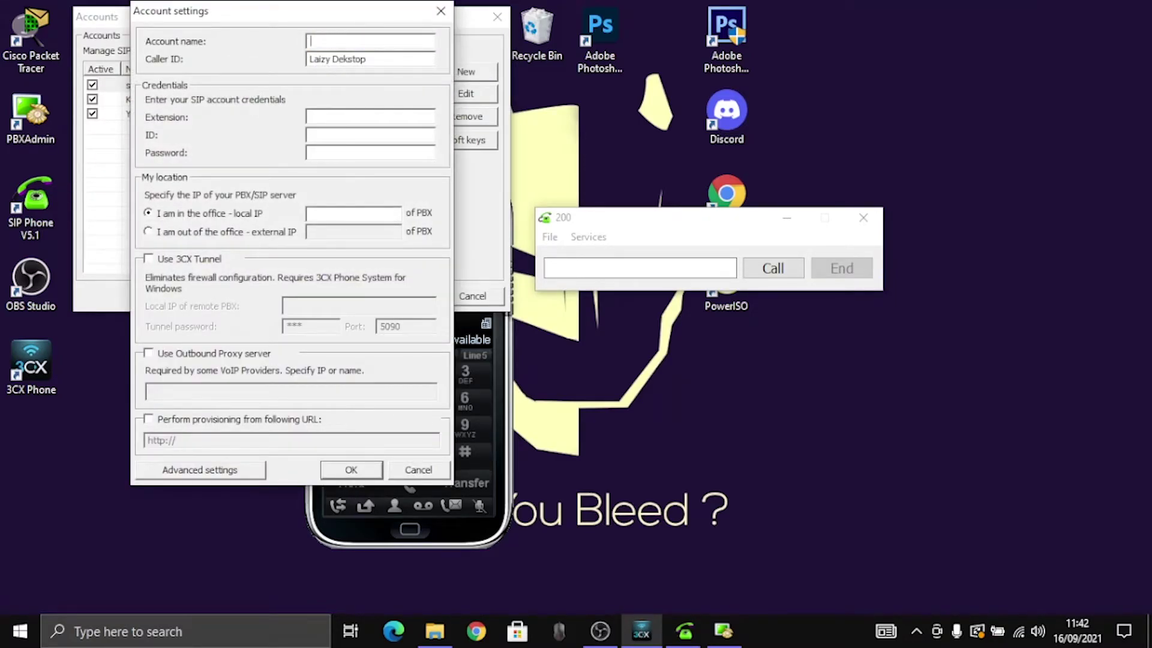
drag(333, 20, 660, 73)
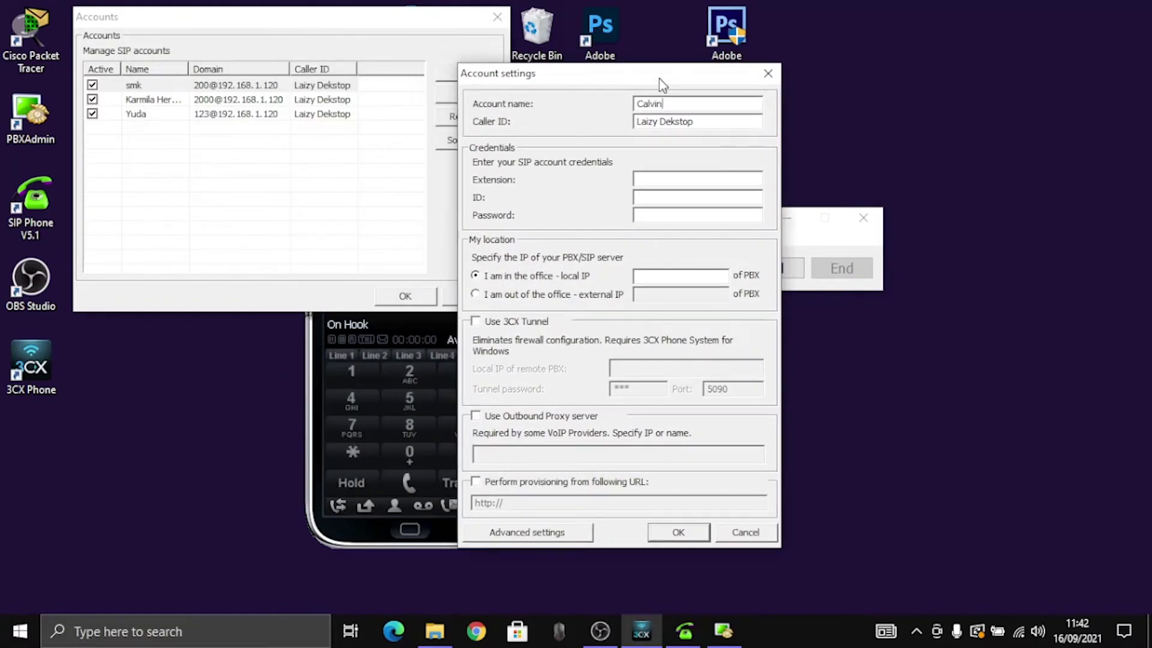
click(679, 168)
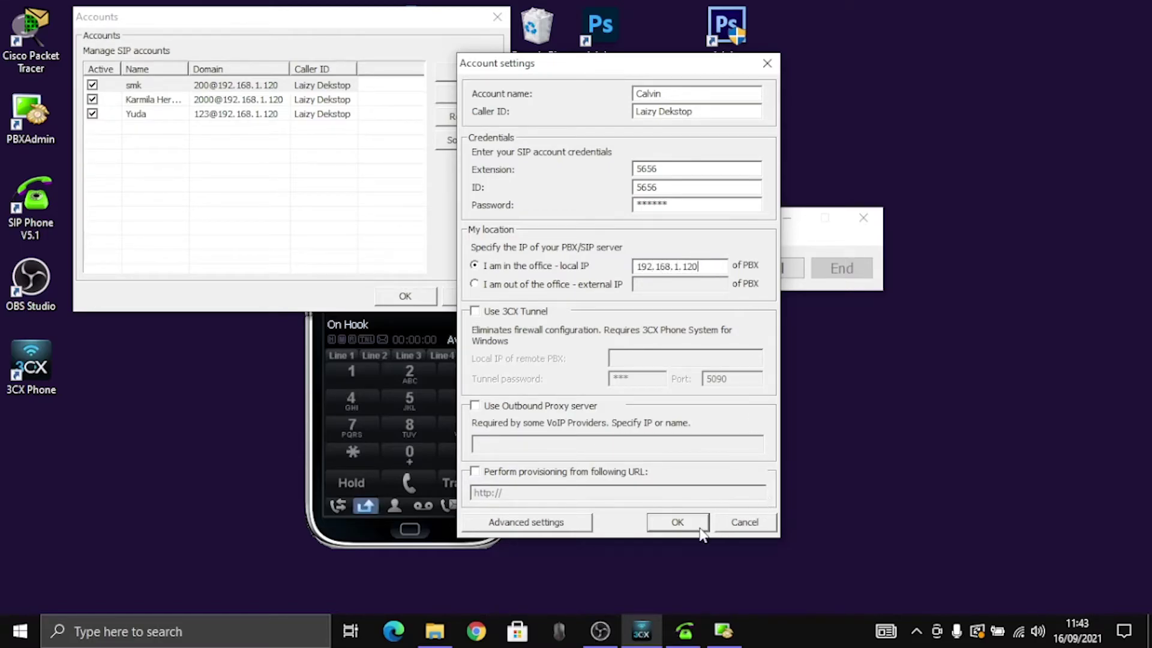
click(680, 523)
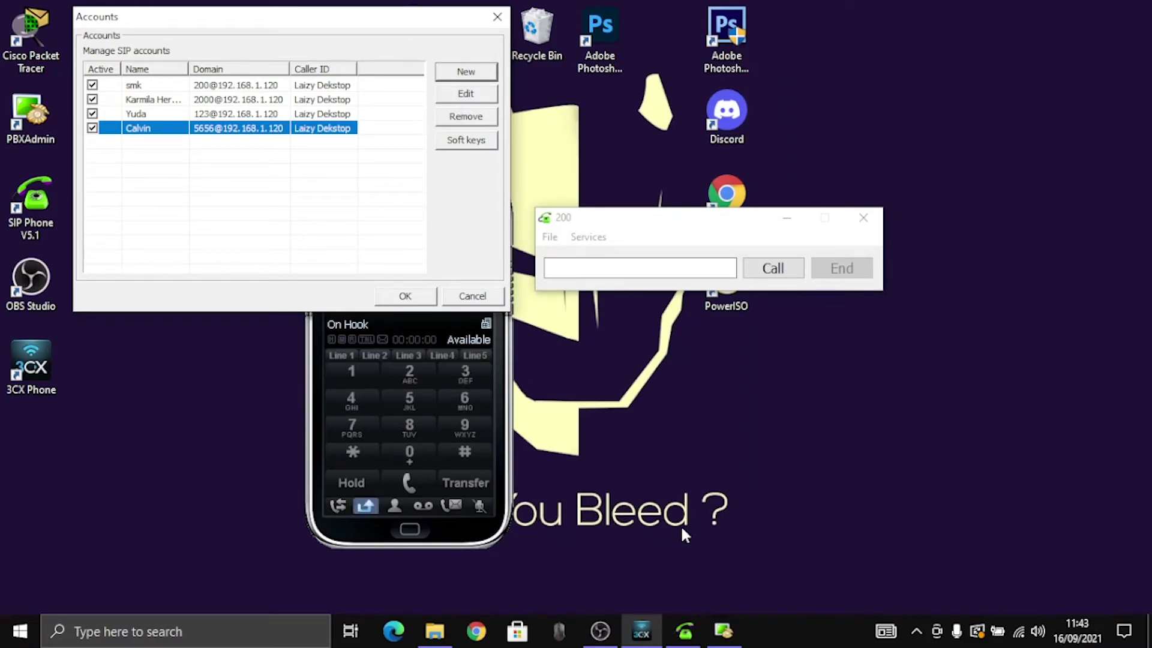
click(404, 296)
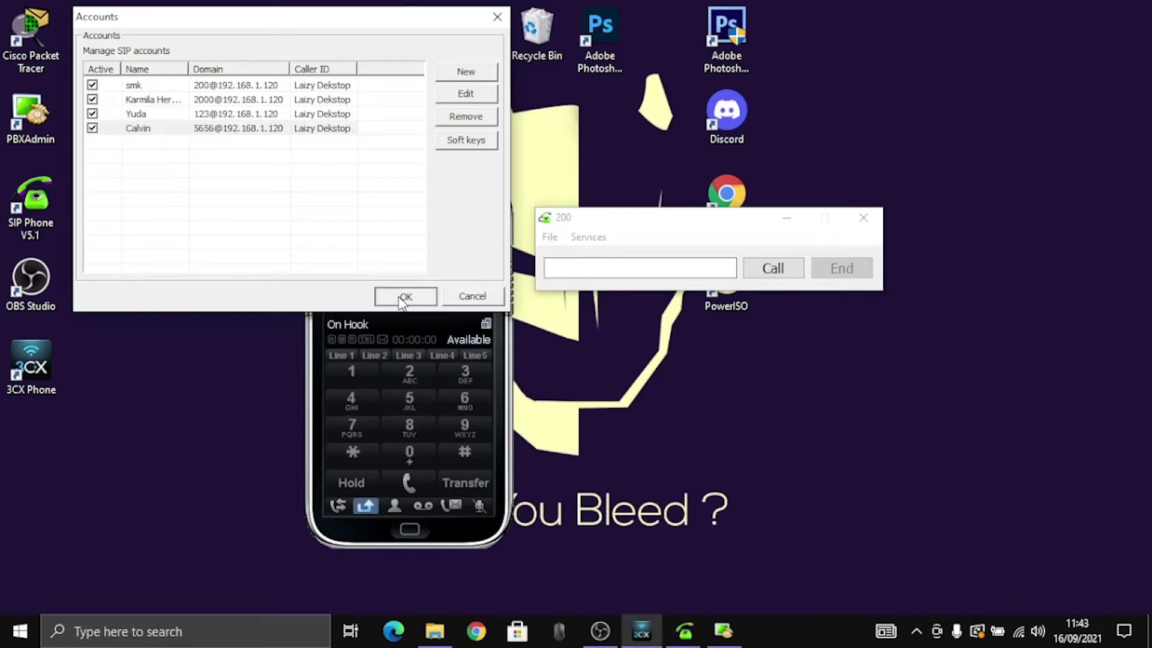
Step: Call 5656 from extension 200 twice, hanging up each call after it rings
click(586, 269)
text(5656)
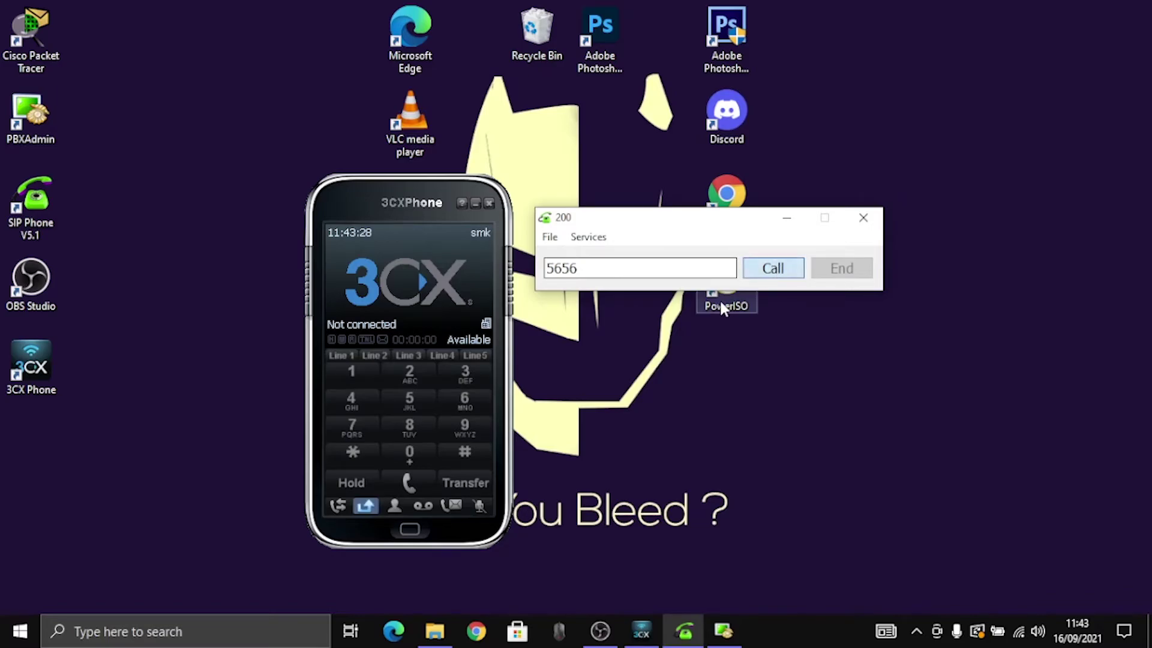
click(773, 269)
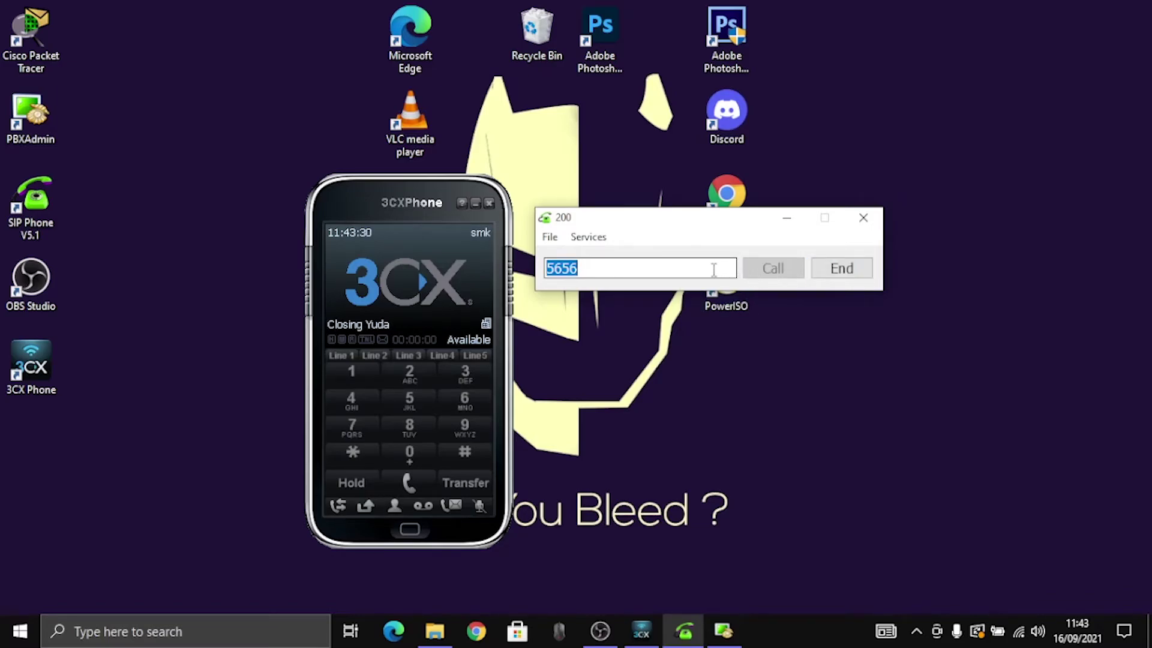
click(846, 267)
click(656, 268)
text(565)
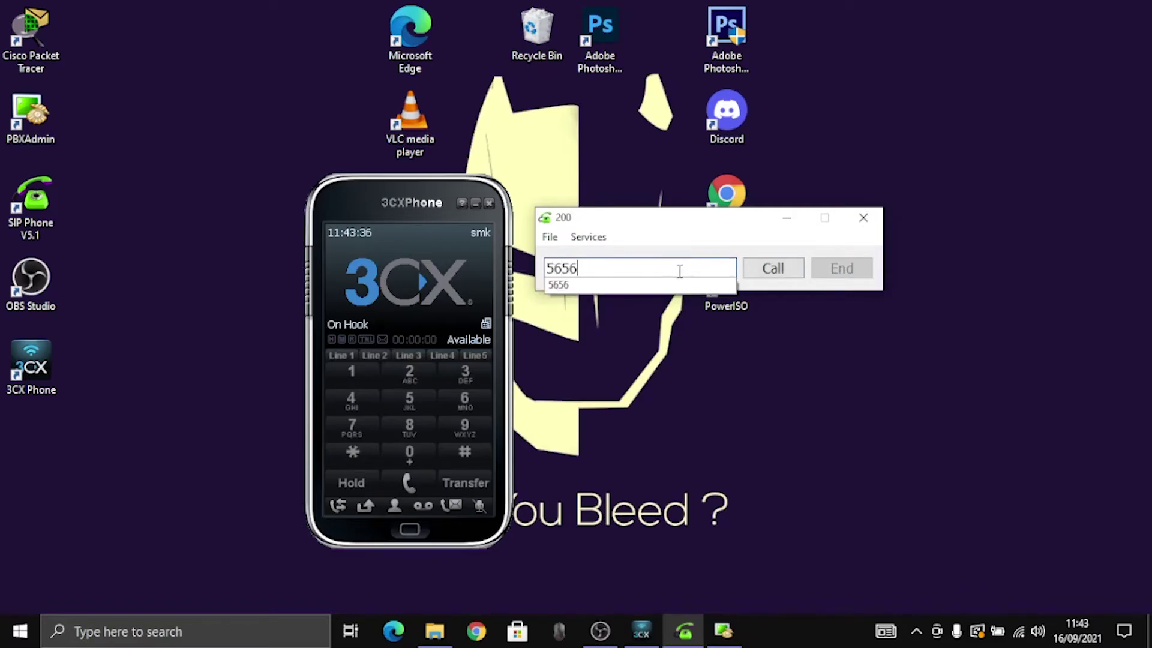
text(6)
click(773, 275)
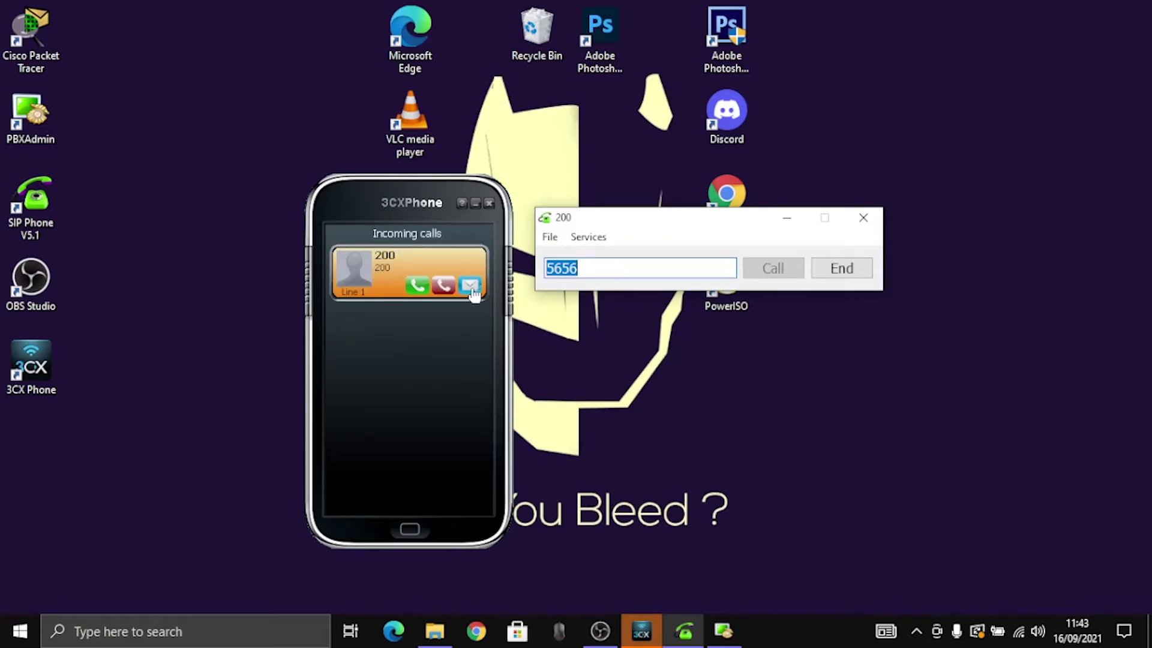
click(842, 271)
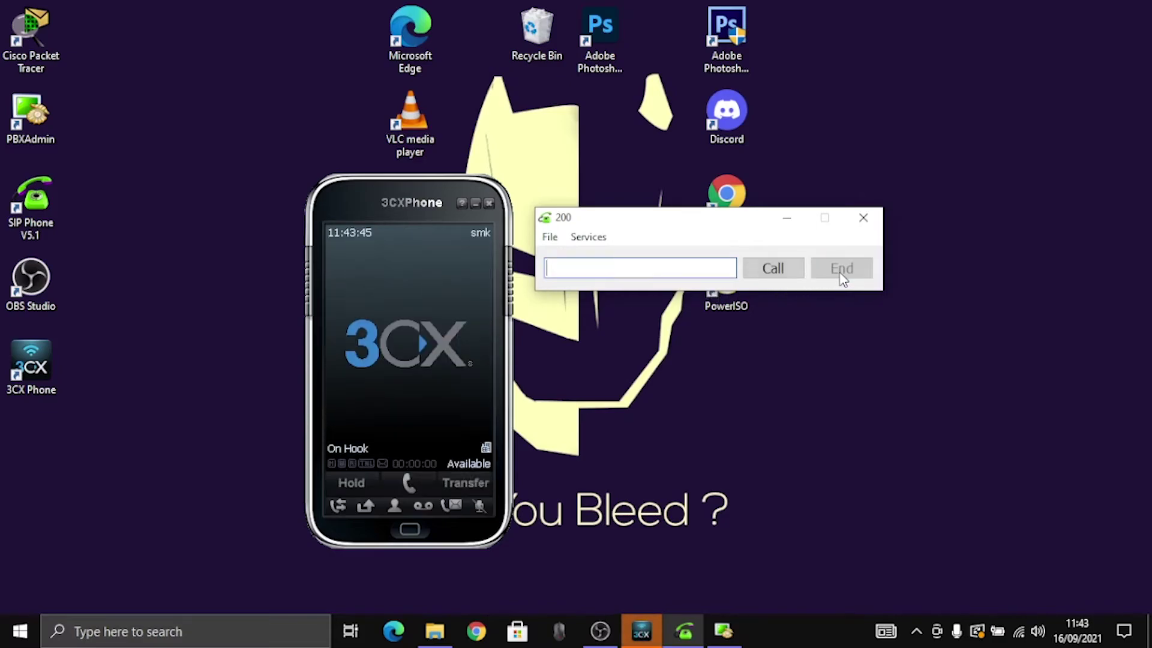
Step: Retype user name 200 and its password for server 192.168.1.120 port 5060, then save
click(549, 236)
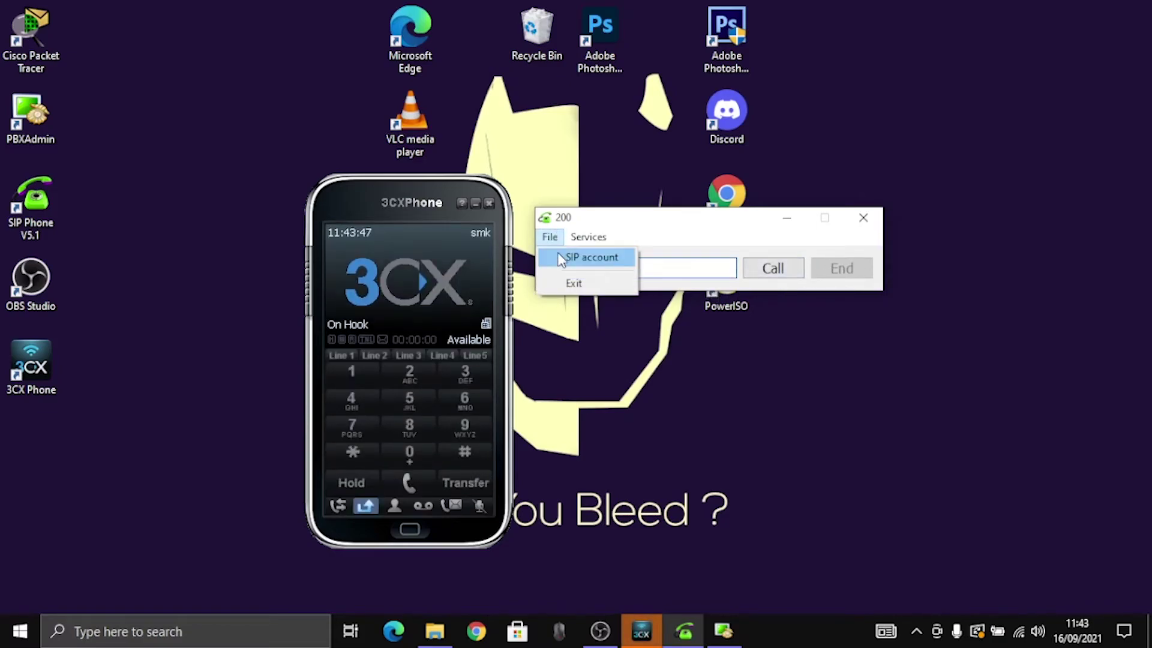
click(591, 257)
double_click(674, 261)
drag(704, 207, 634, 210)
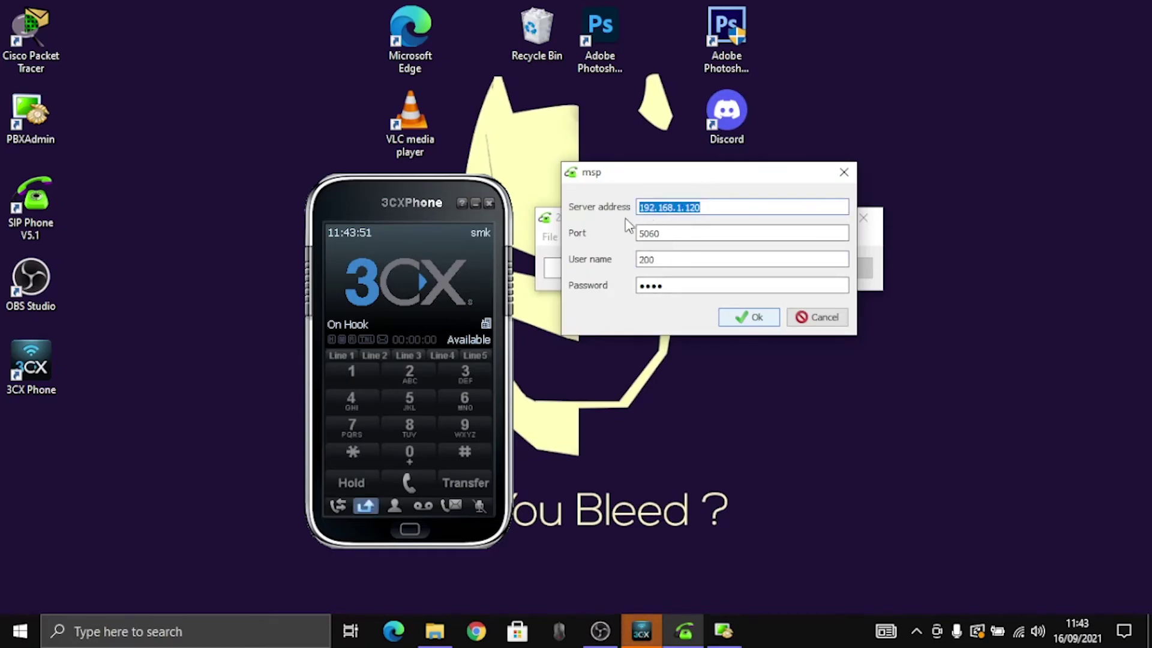
click(735, 232)
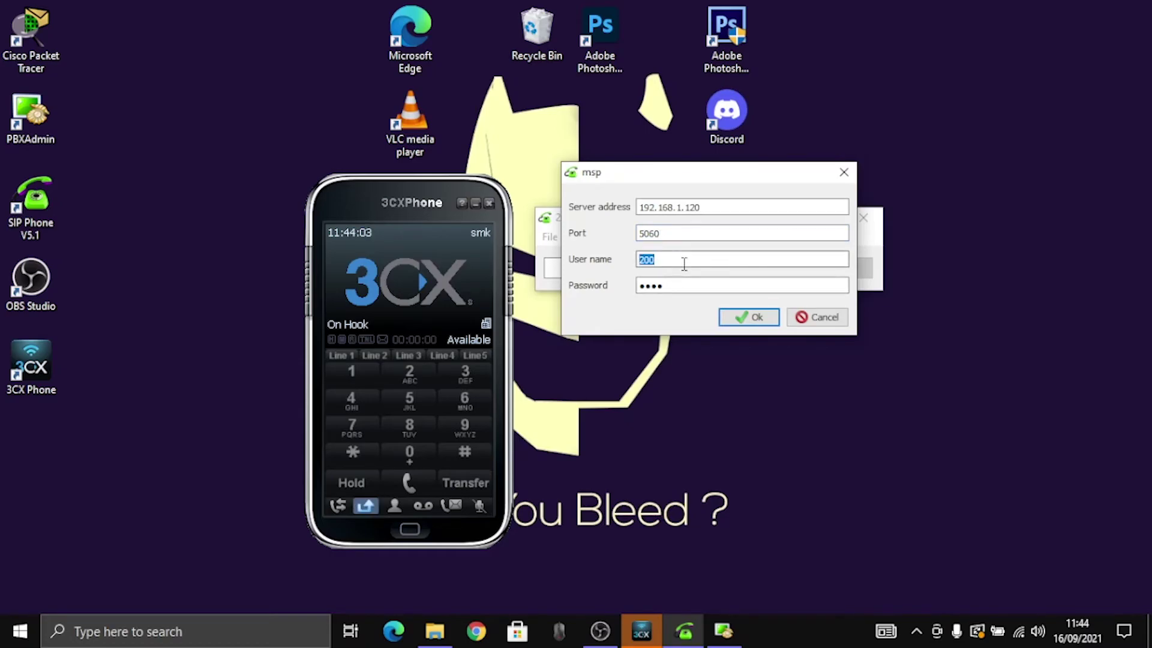
text(20)
key(Tab)
text(2)
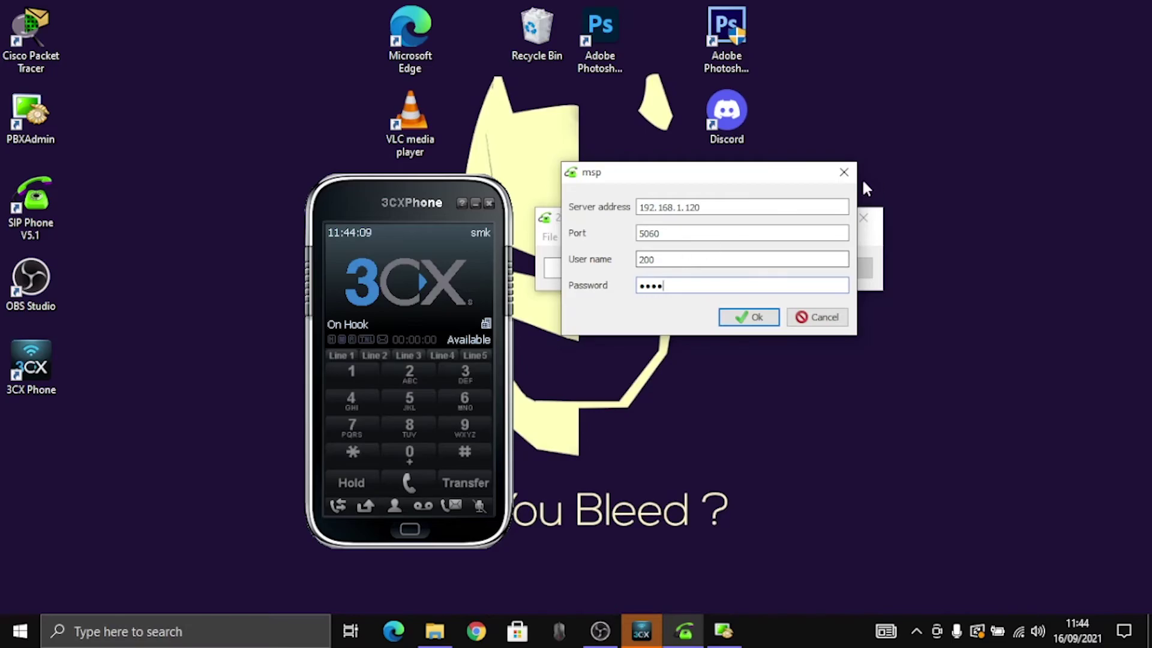
click(757, 317)
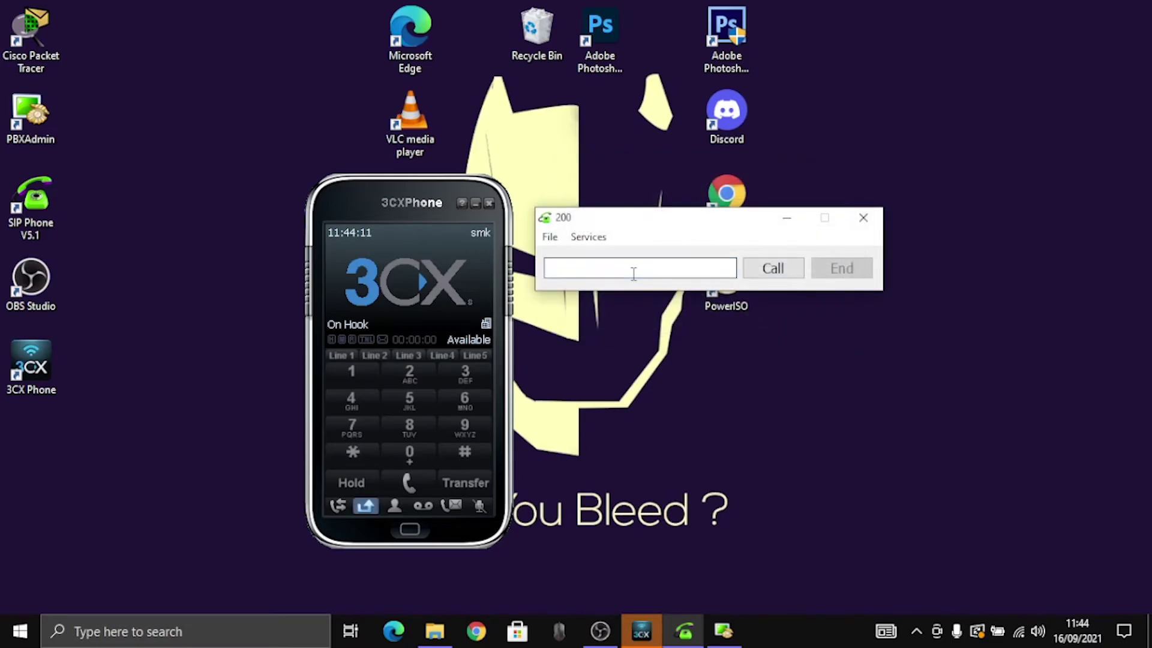
Step: Call 5656 and 2000 from extension 200, hanging up each, then dial 200
text(5656)
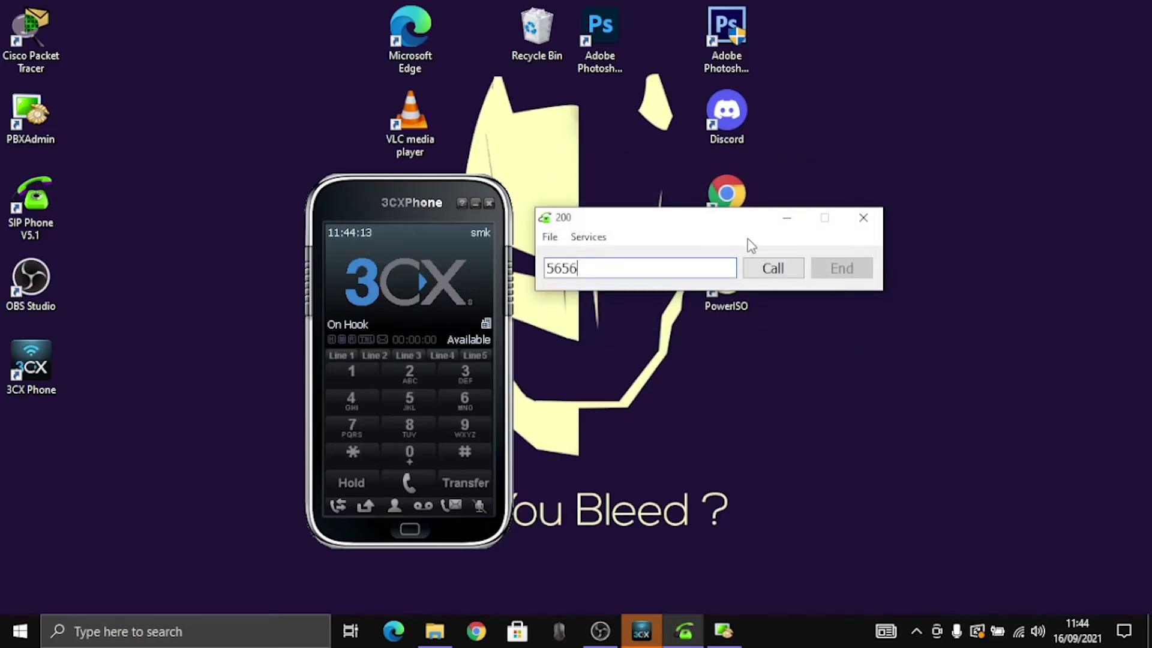
click(763, 276)
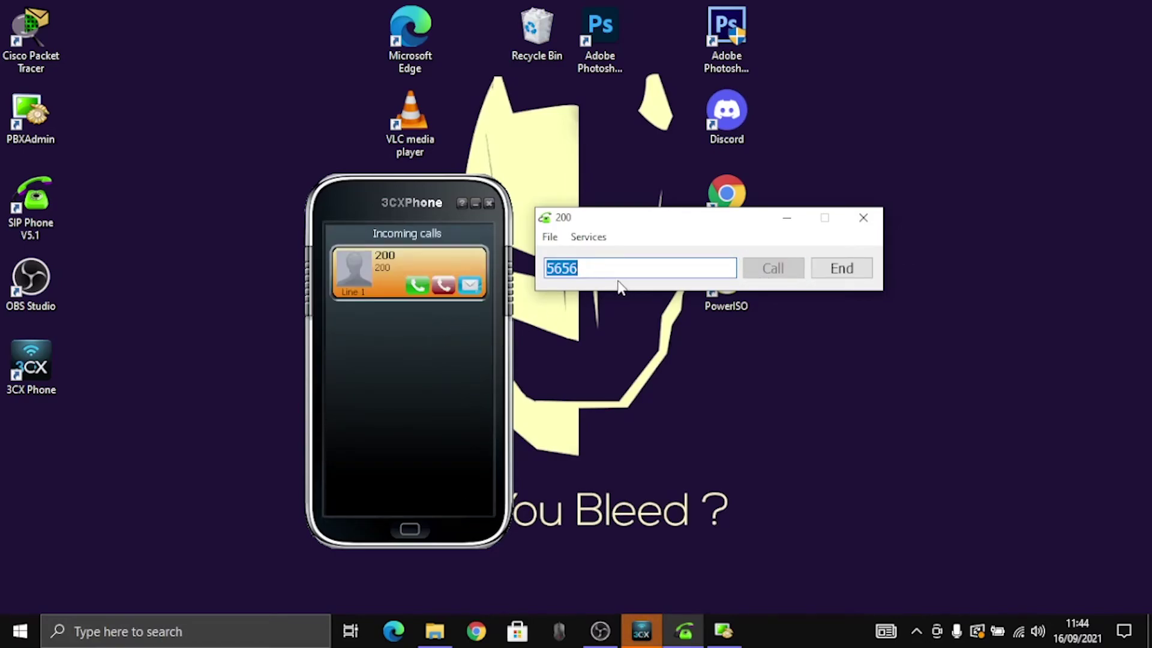
click(845, 277)
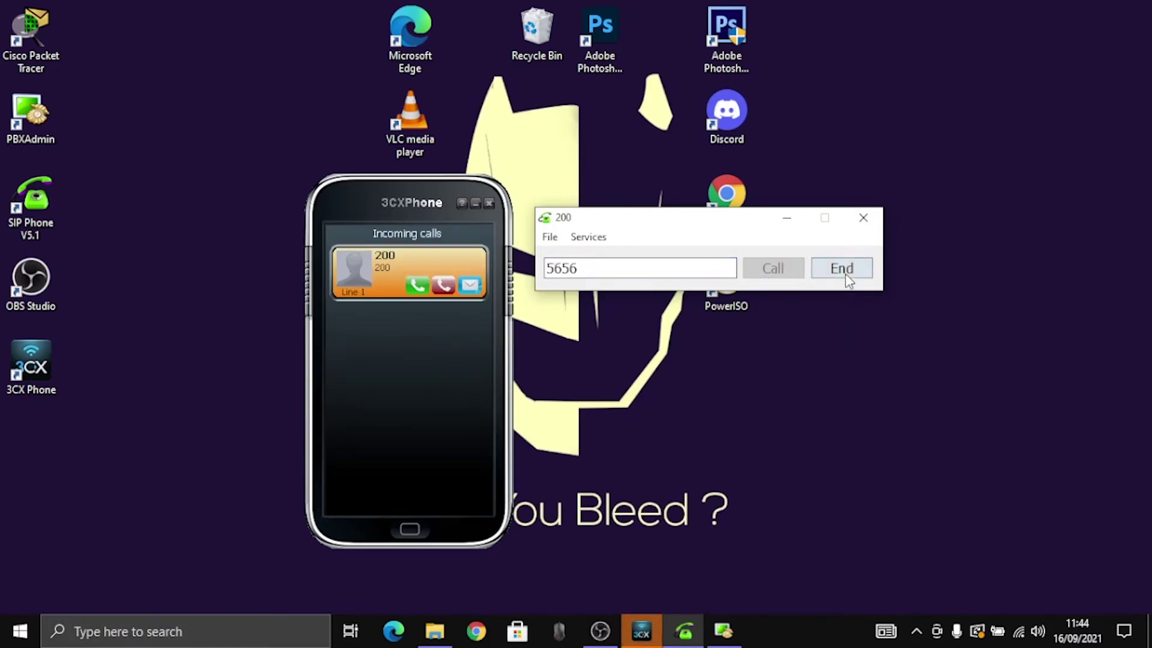
click(651, 271)
text(2000)
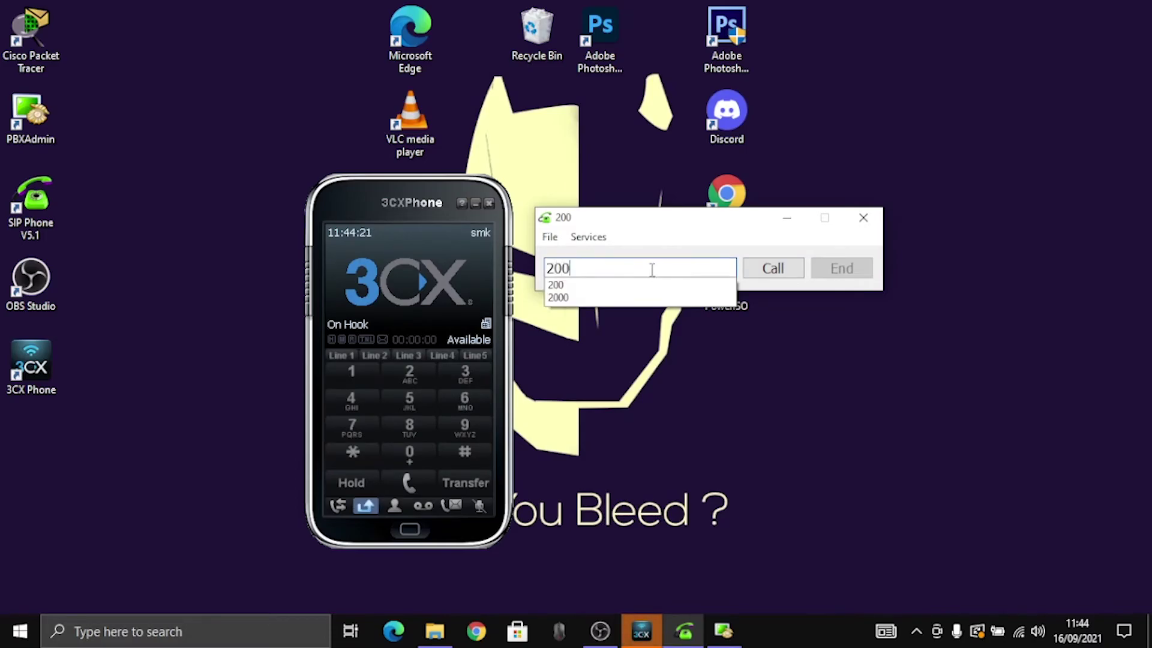
click(789, 270)
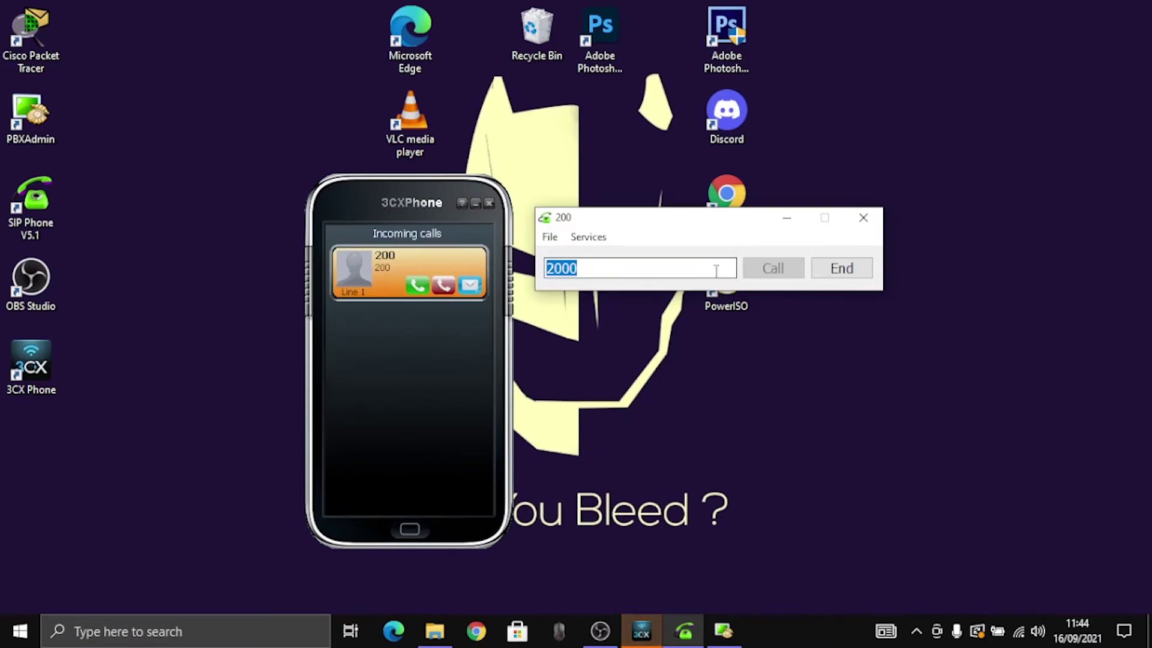
click(841, 271)
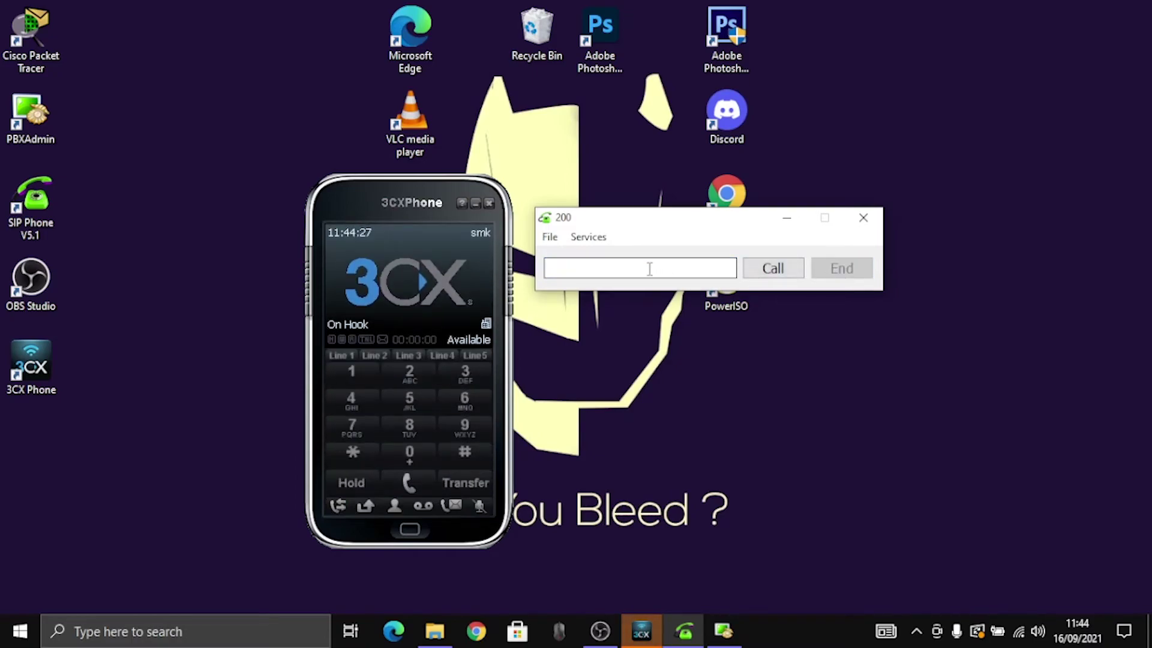
text(200)
click(773, 268)
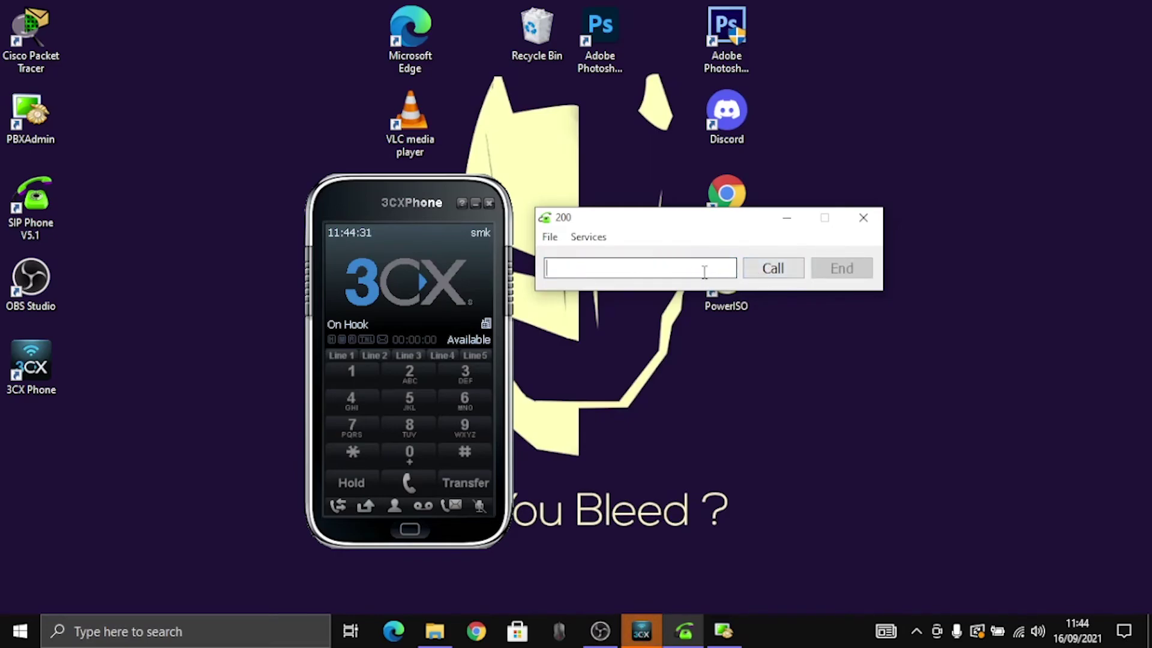
Step: Call extension 1000 and review 3CXPhone's missed calls, then end the call
text(2)
key(BackSpace)
text(1000)
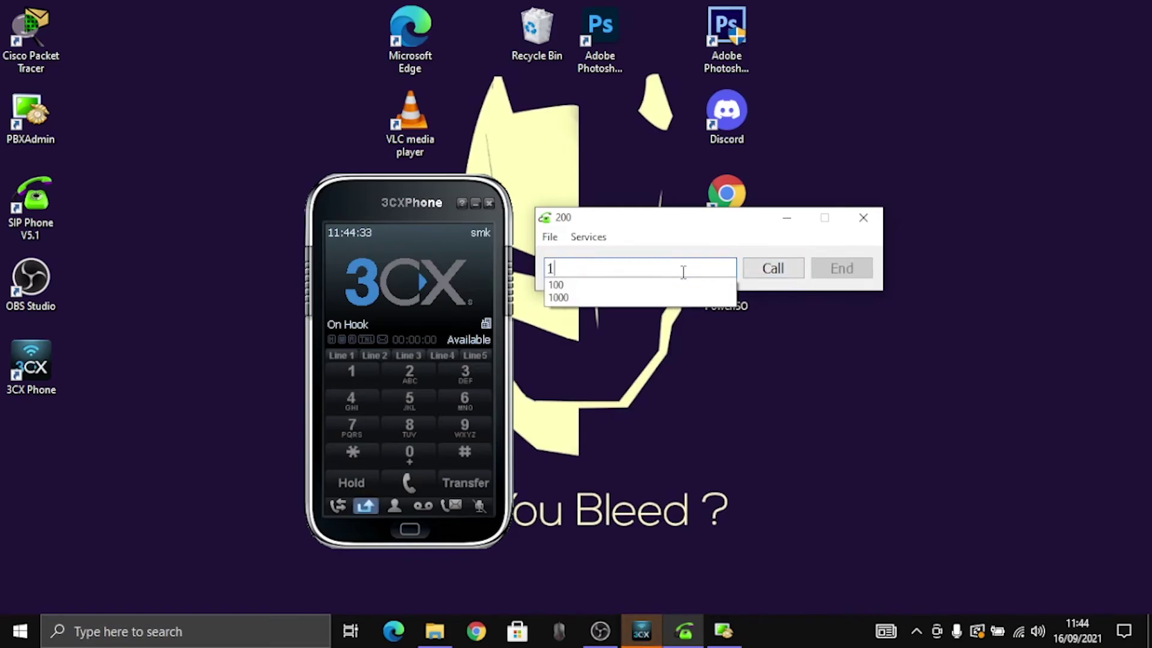
click(772, 269)
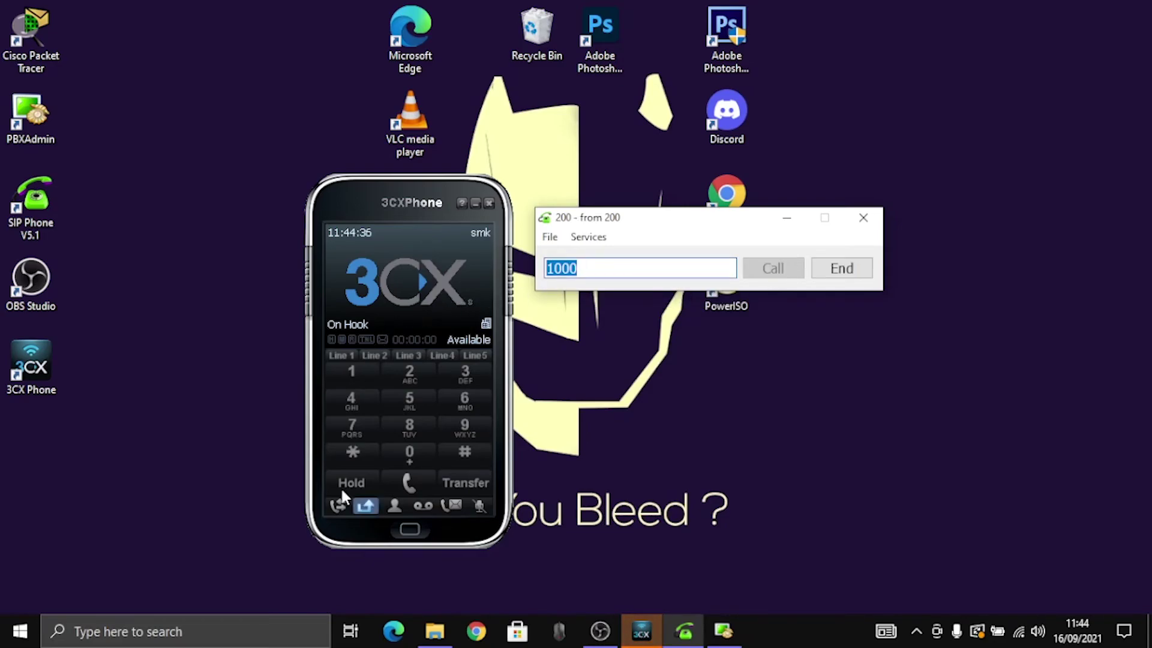
click(365, 507)
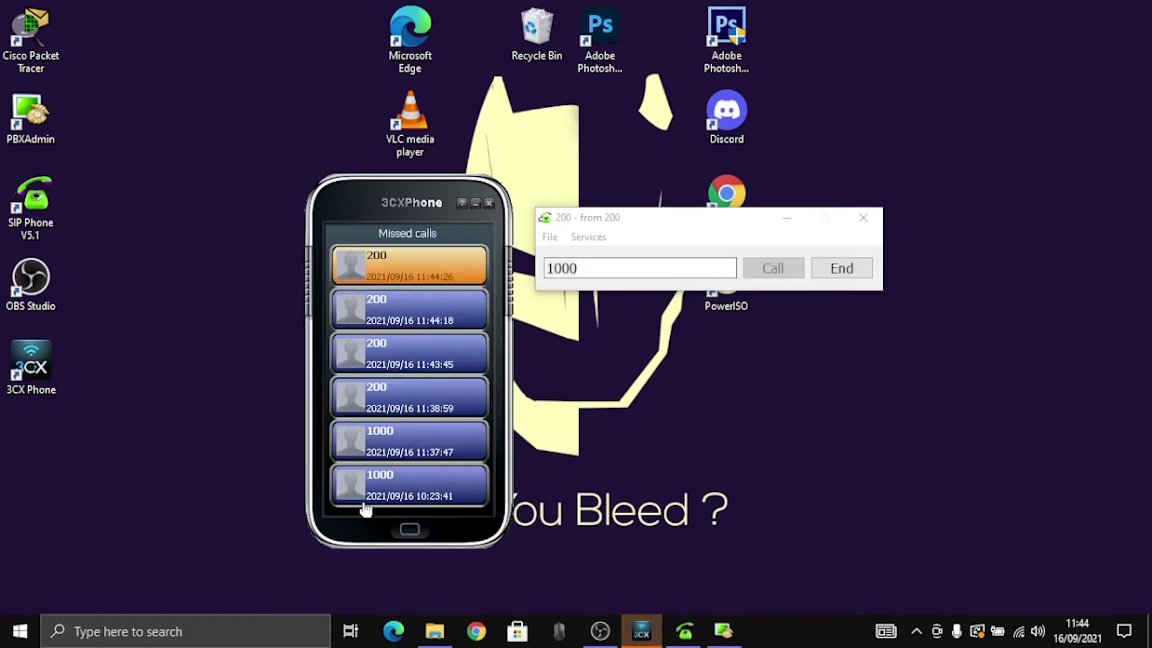
click(428, 500)
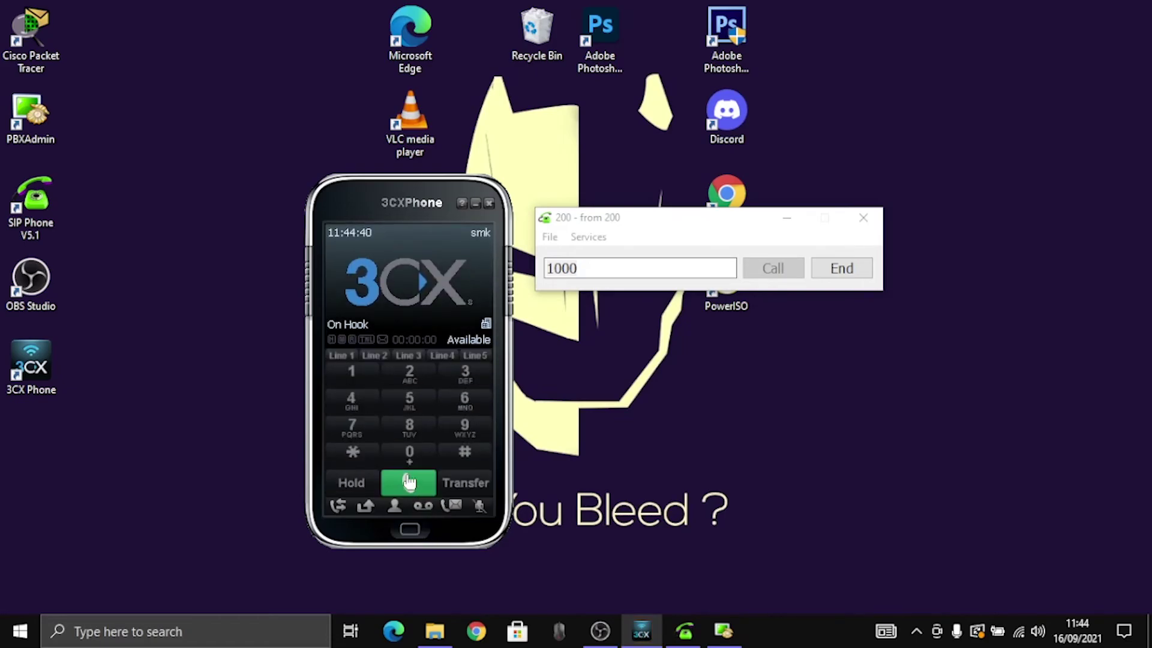
click(841, 269)
Step: Redial 1000 from the number history and hang up the call
click(689, 270)
text(1000)
click(651, 298)
click(754, 267)
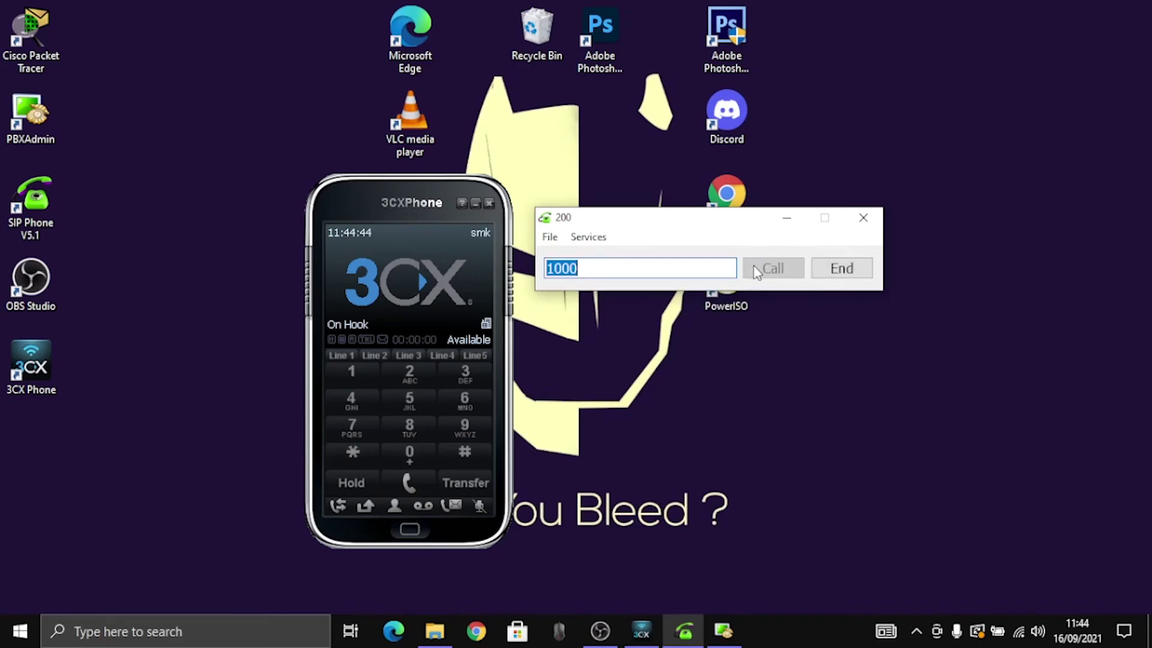
click(718, 271)
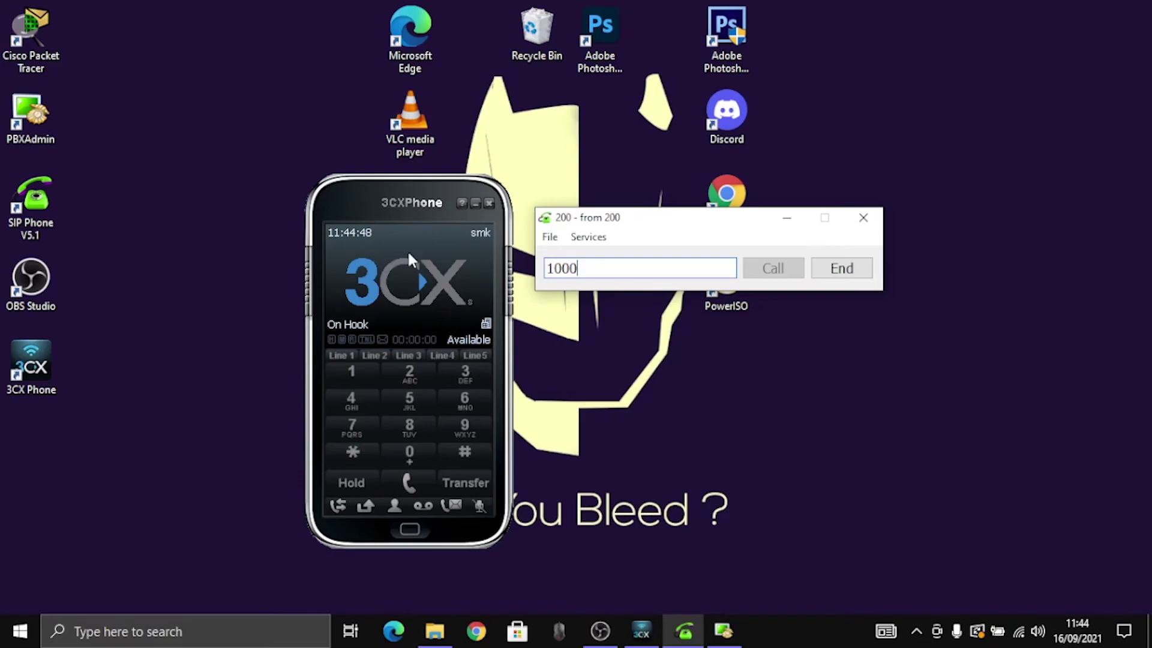
click(841, 270)
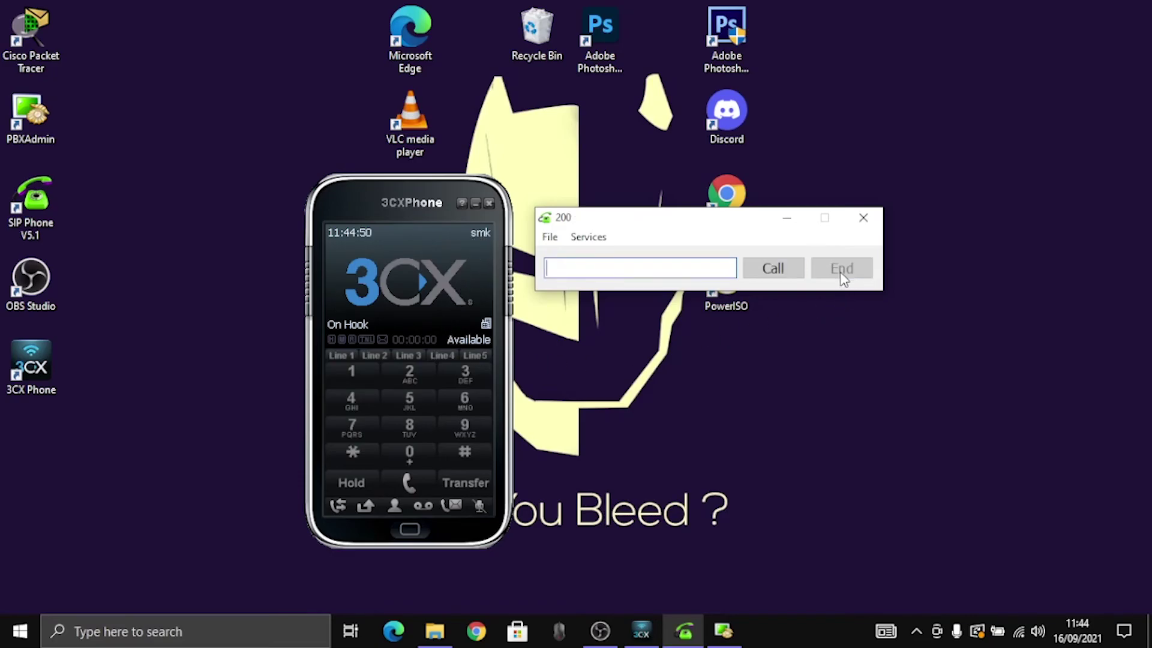